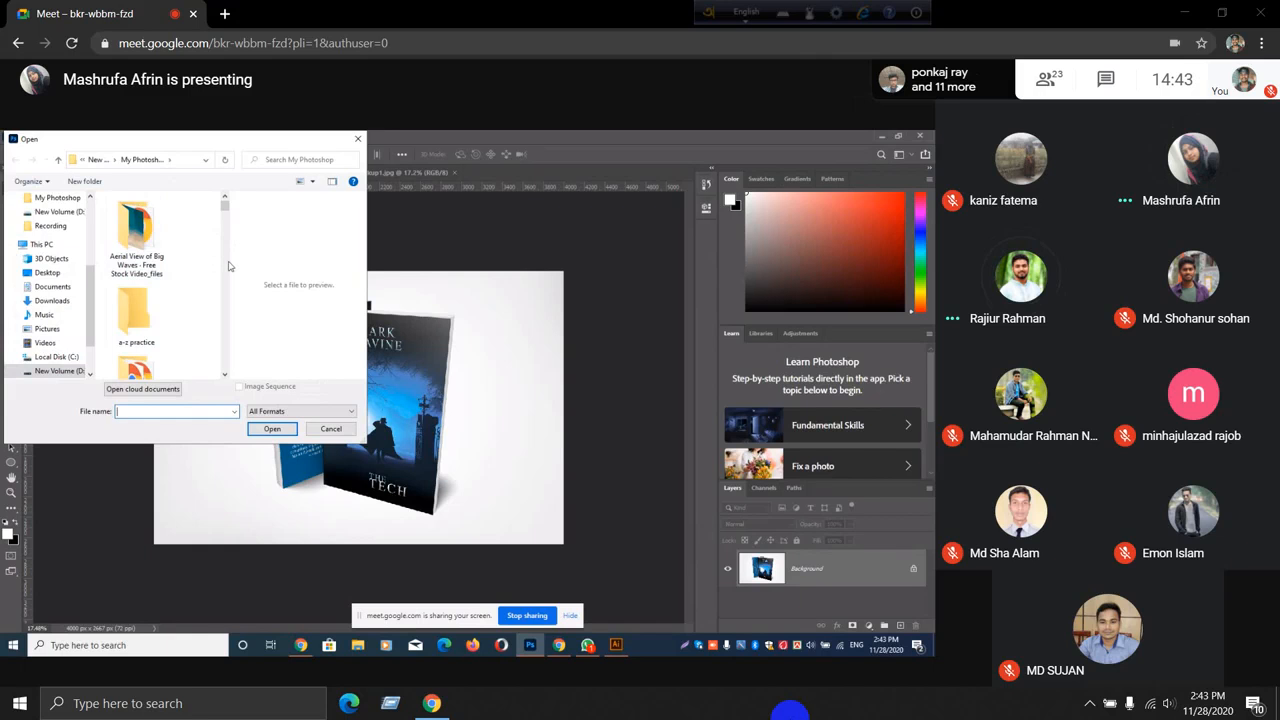
Widen the file list in the Open dialog and browse to the My Photoshop folder on New Volume (D:)
drag(230, 244, 351, 257)
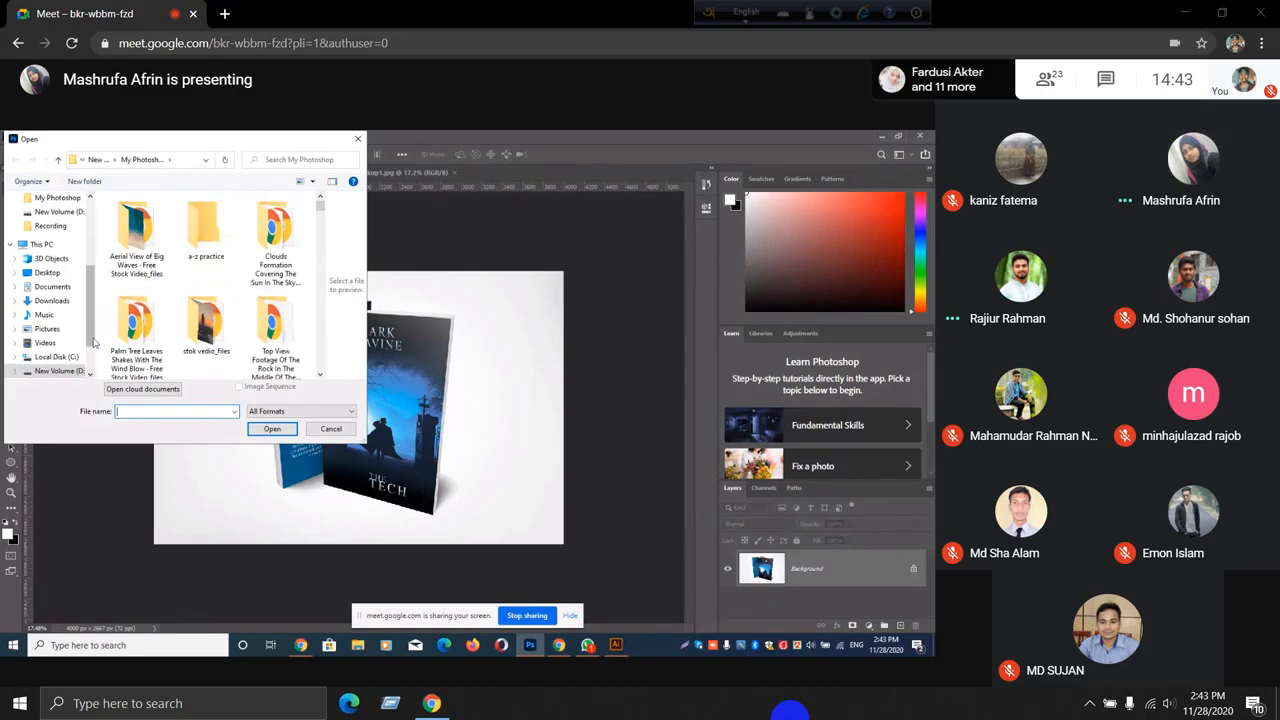
scroll(92, 355, down, 2)
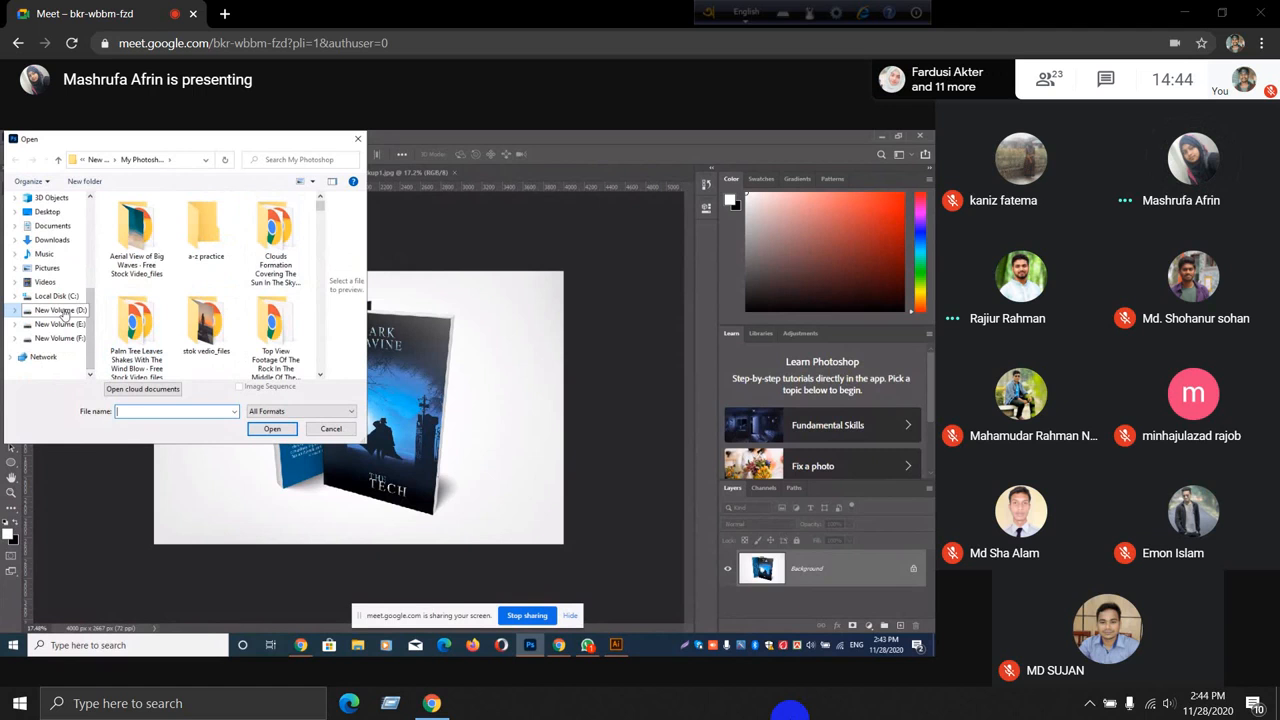
click(62, 312)
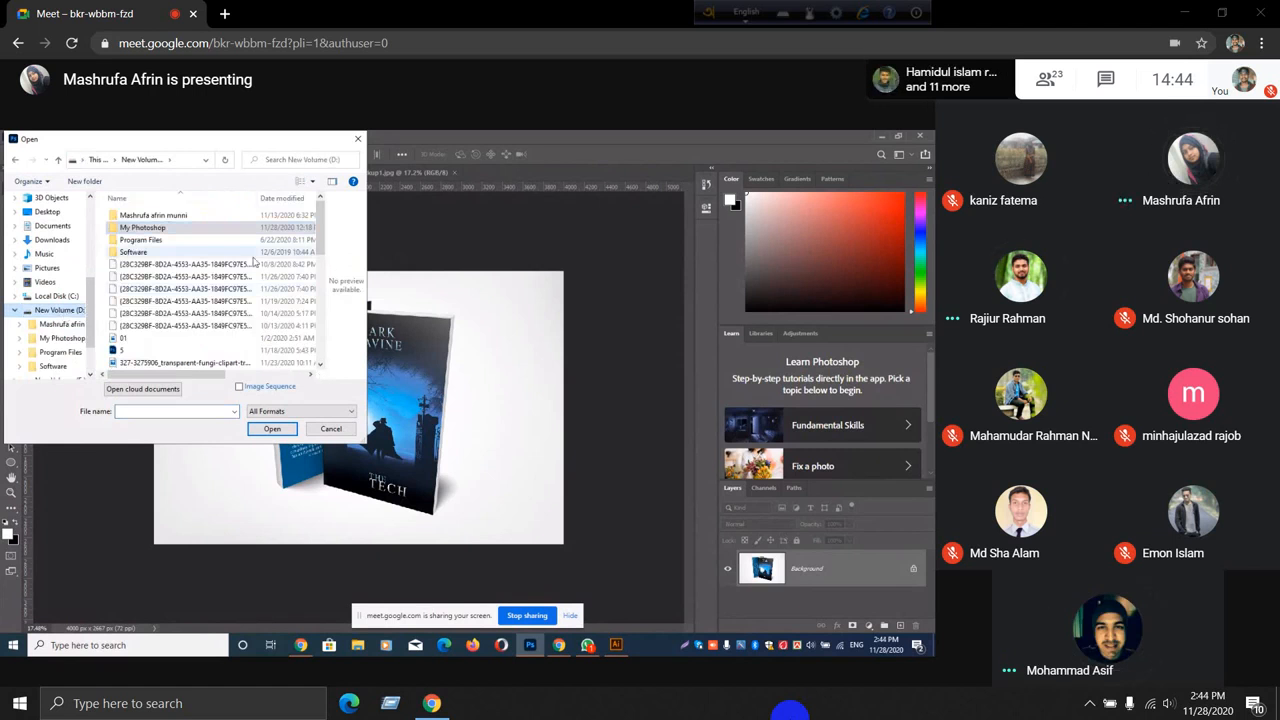
mouse_move(317, 224)
mouse_down()
mouse_move(317, 236)
mouse_move(323, 207)
mouse_move(320, 252)
mouse_move(320, 226)
mouse_up()
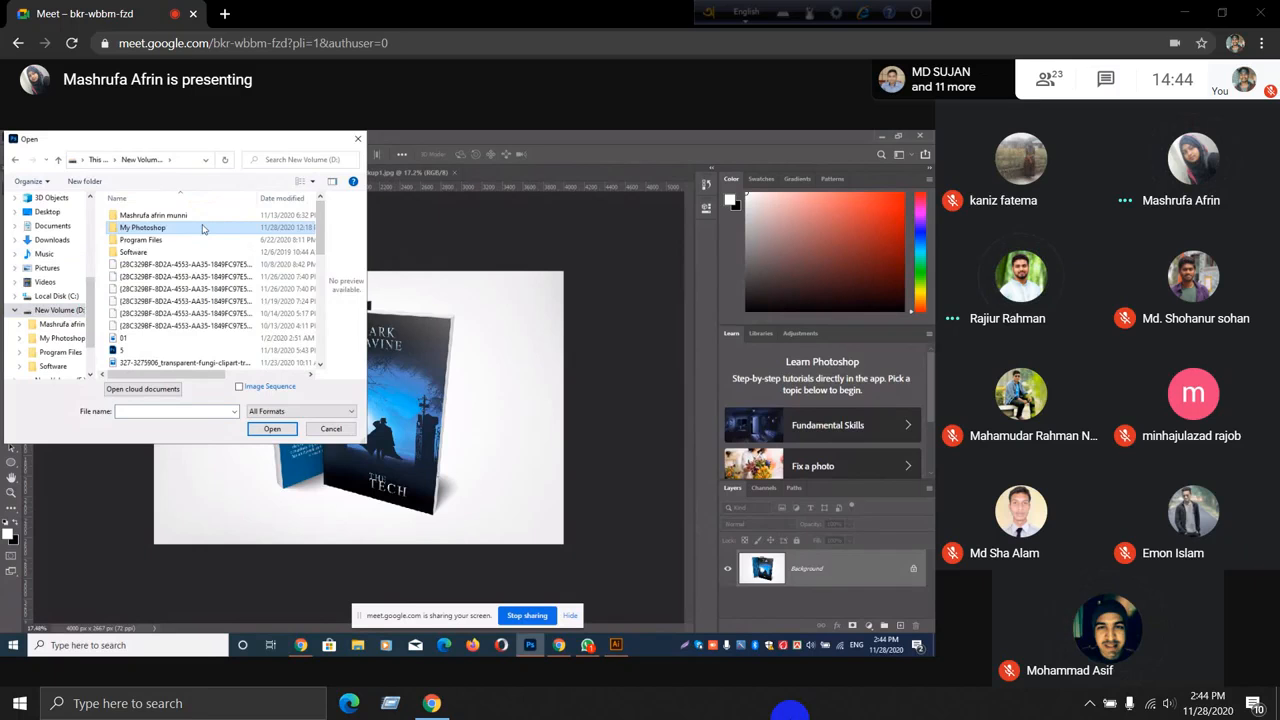
double_click(198, 230)
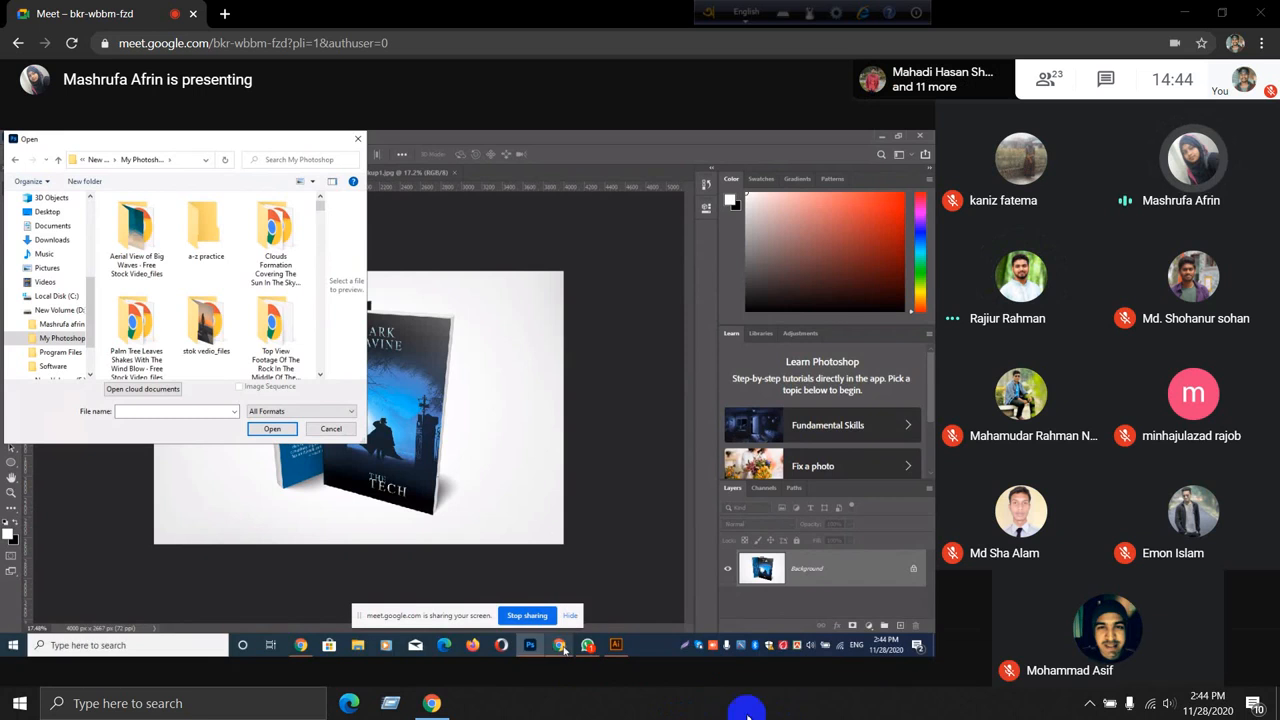
click(1089, 704)
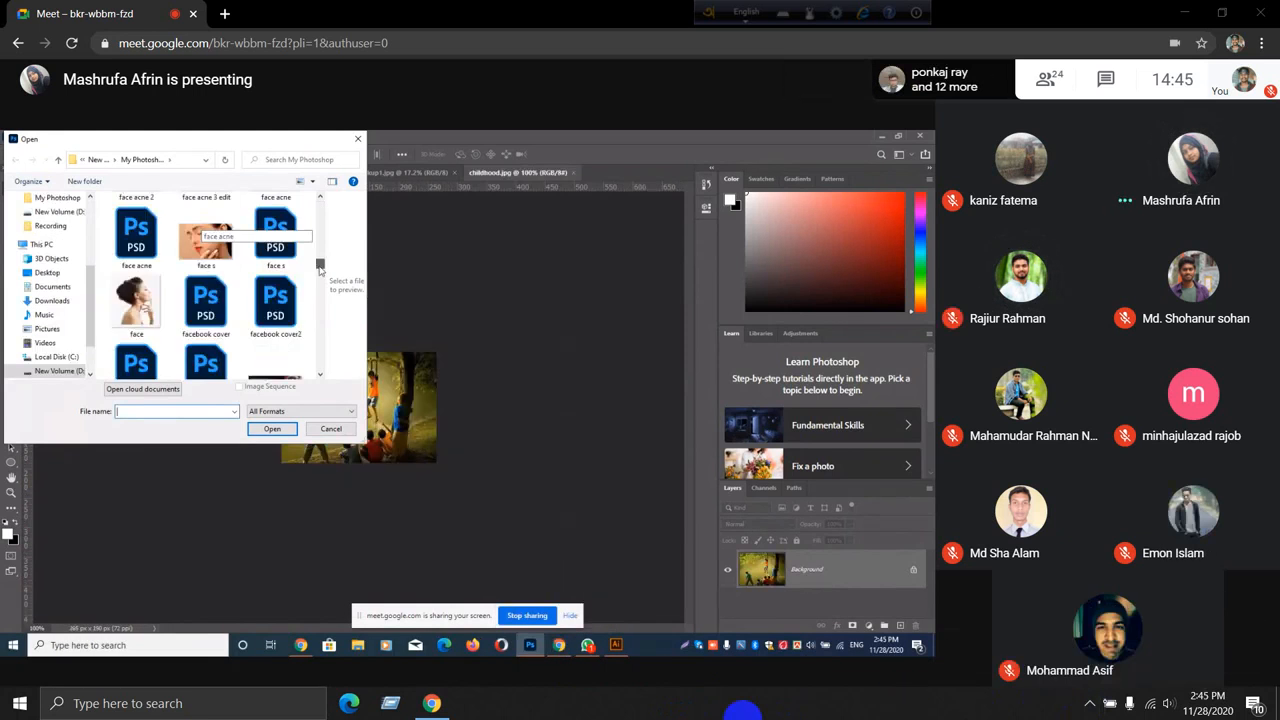
drag(320, 267, 320, 260)
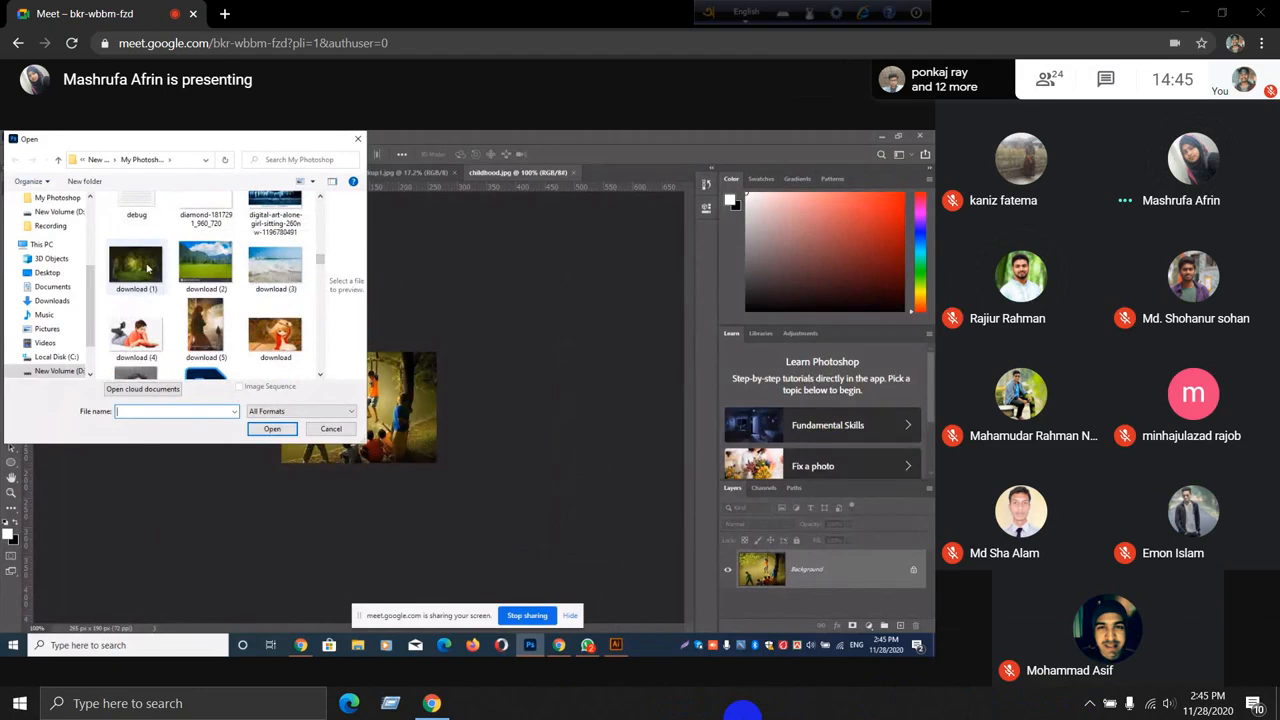
click(205, 265)
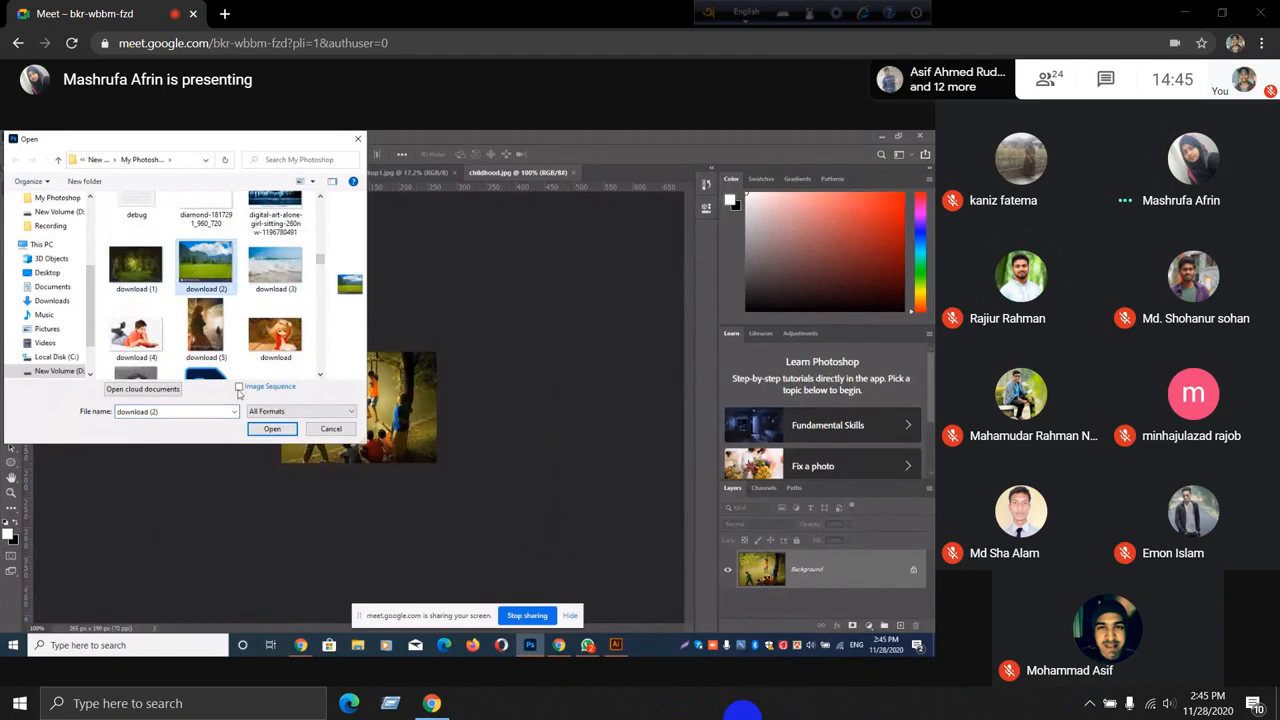
click(320, 199)
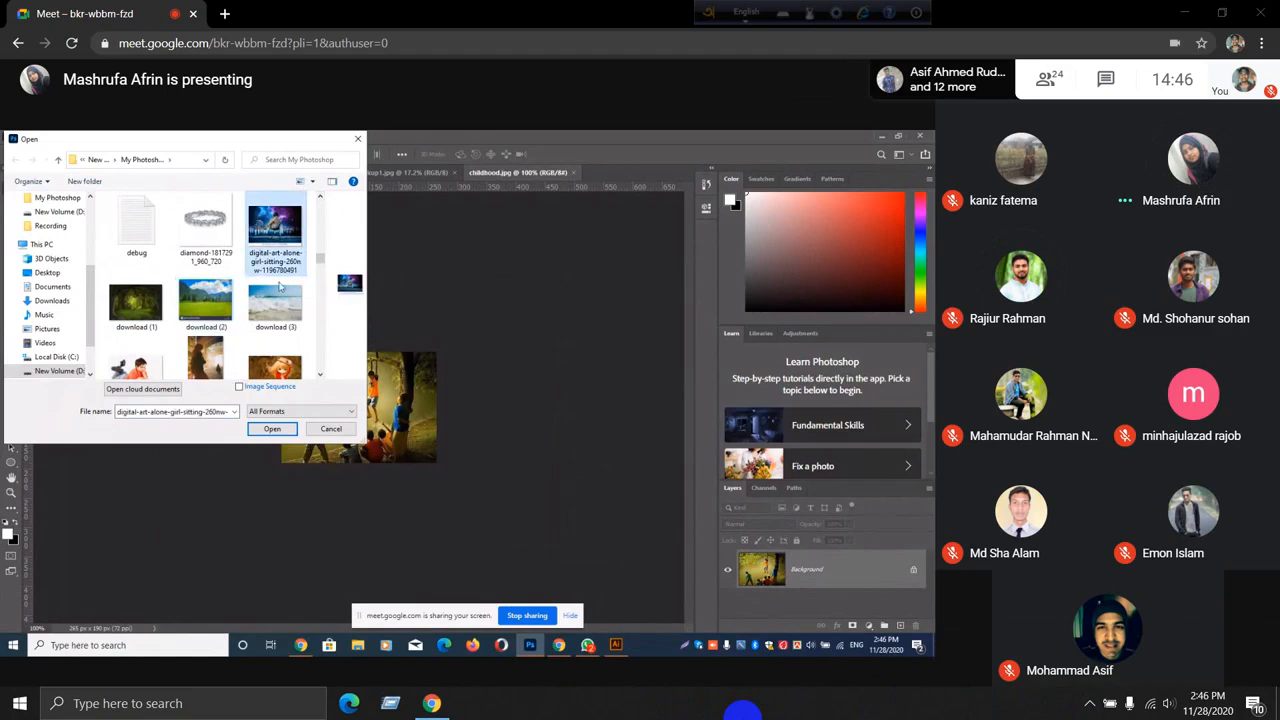
click(283, 431)
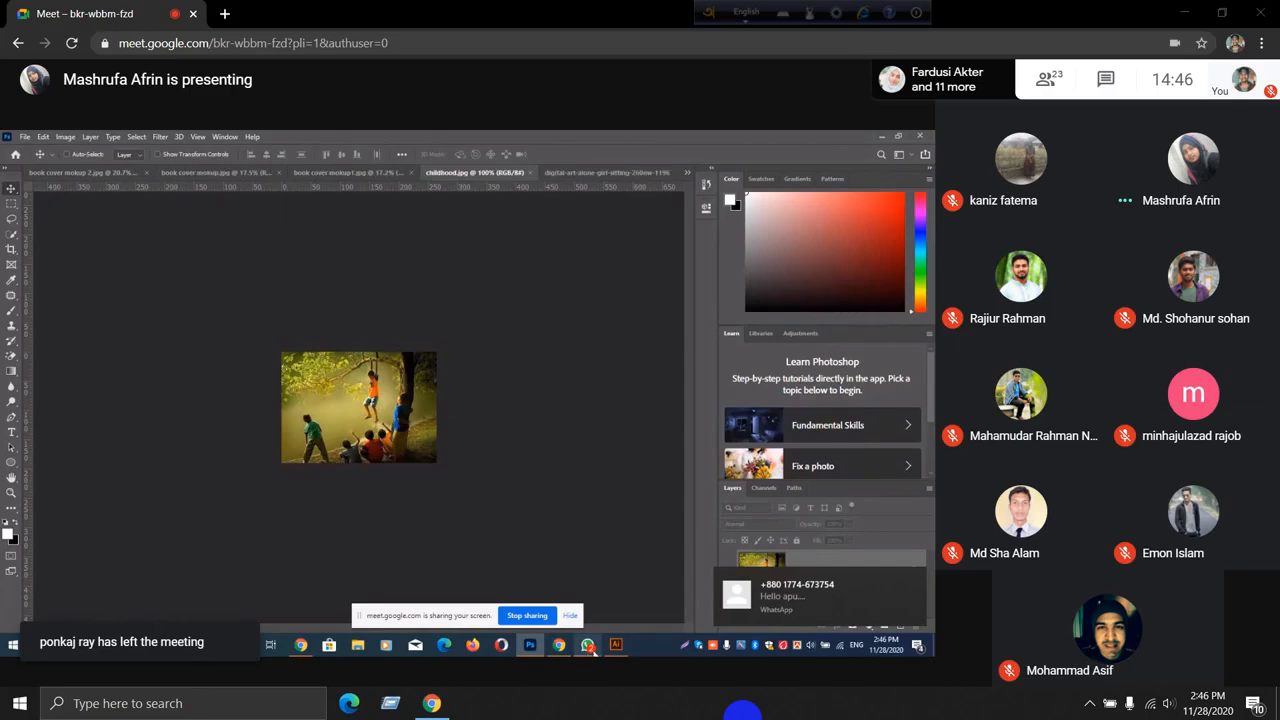
click(588, 646)
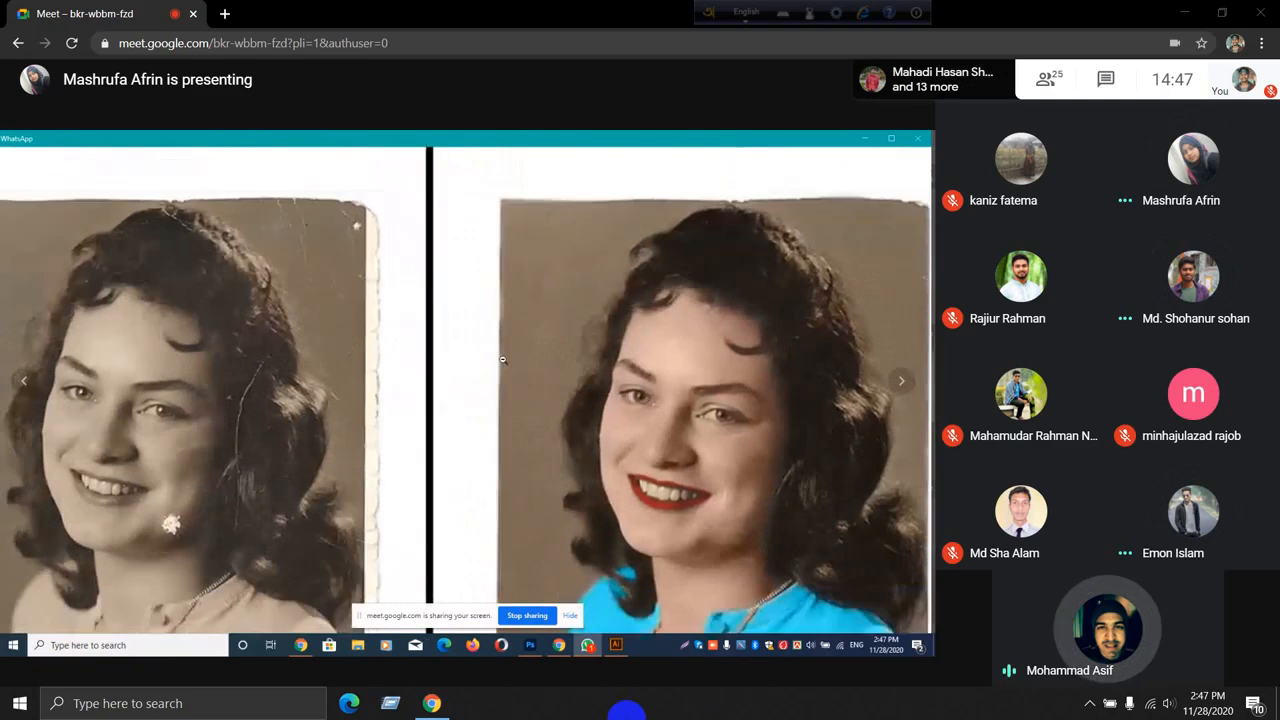
Unmute the microphone in the Google Meet call several times to speak, muting it again each time
mouse_move(557, 552)
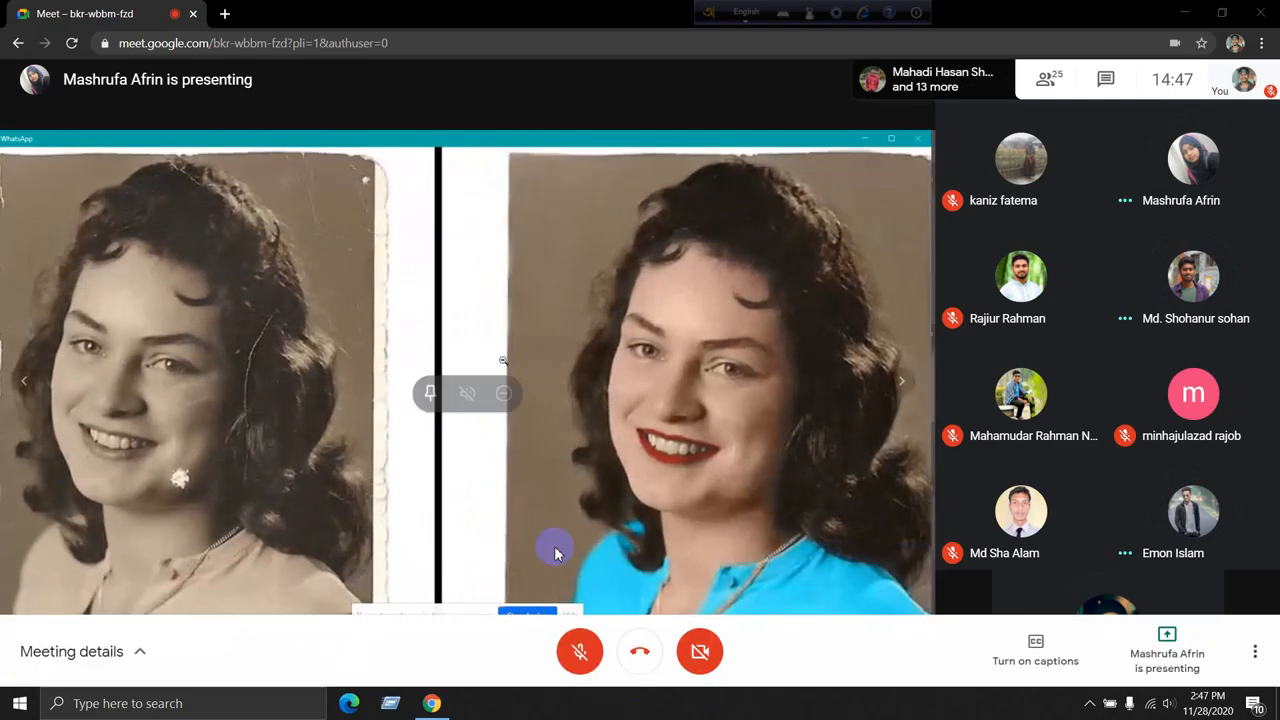
click(578, 650)
click(589, 652)
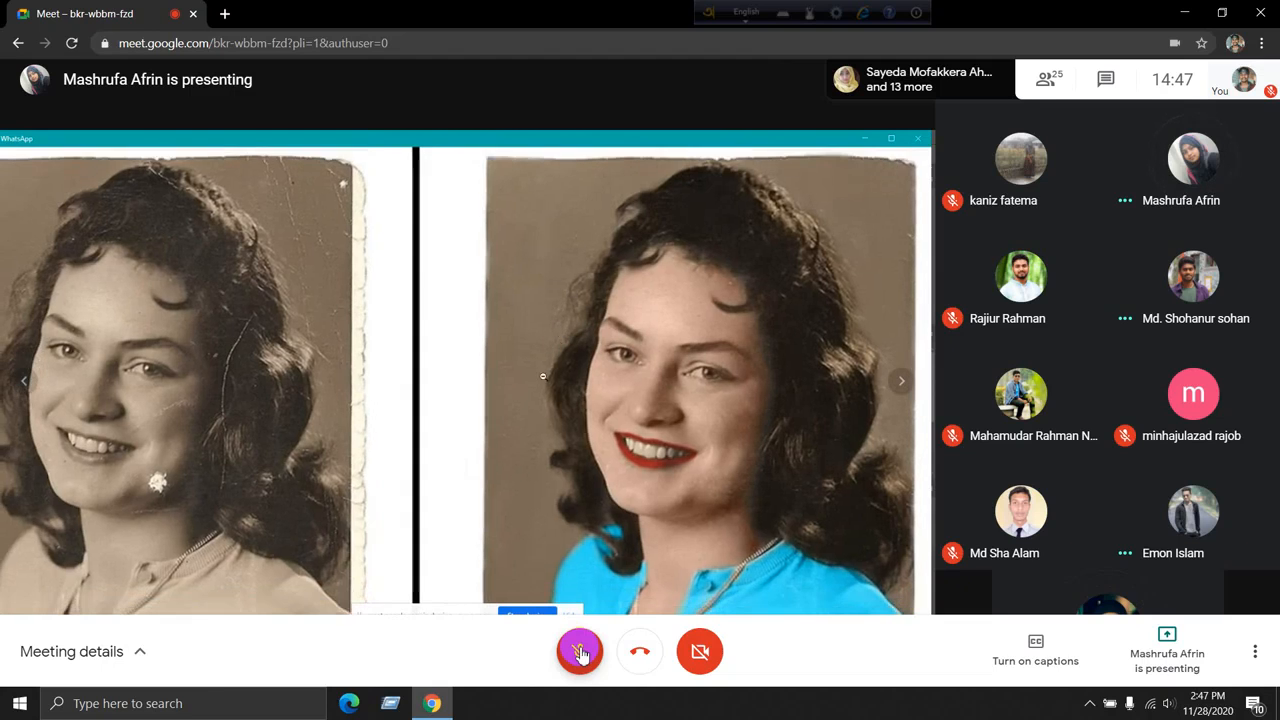
click(580, 652)
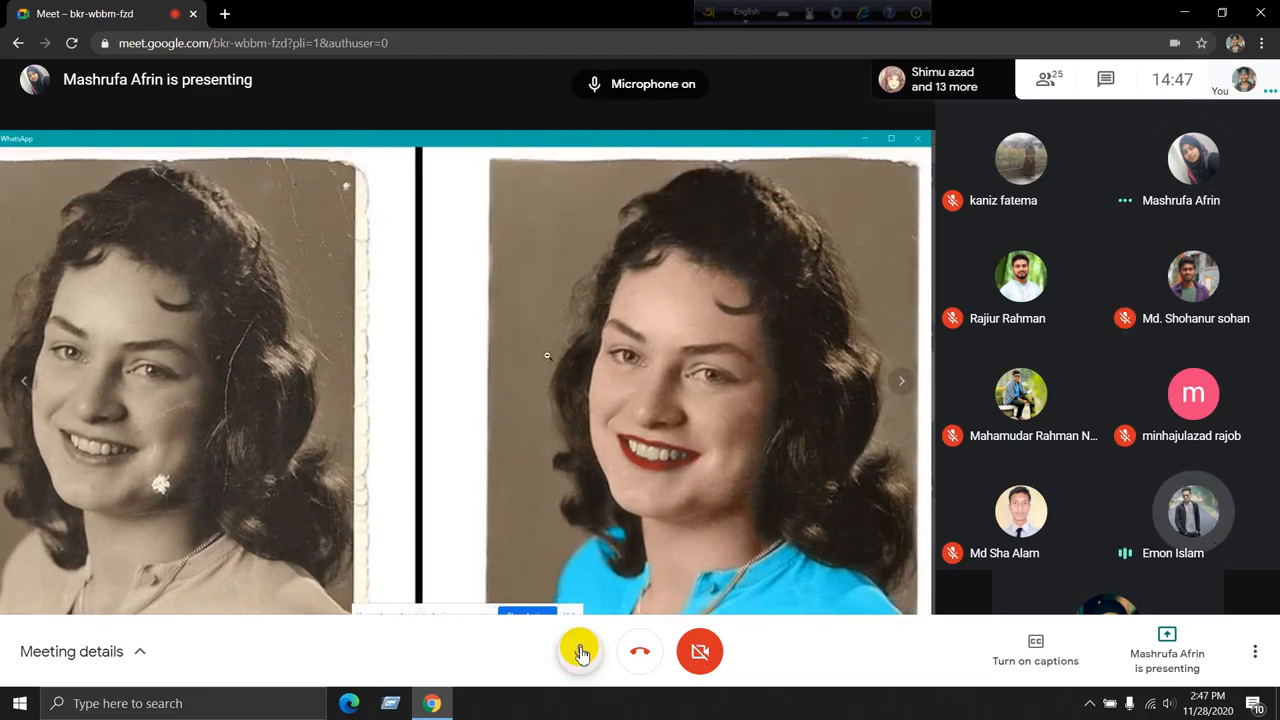
click(580, 652)
click(581, 654)
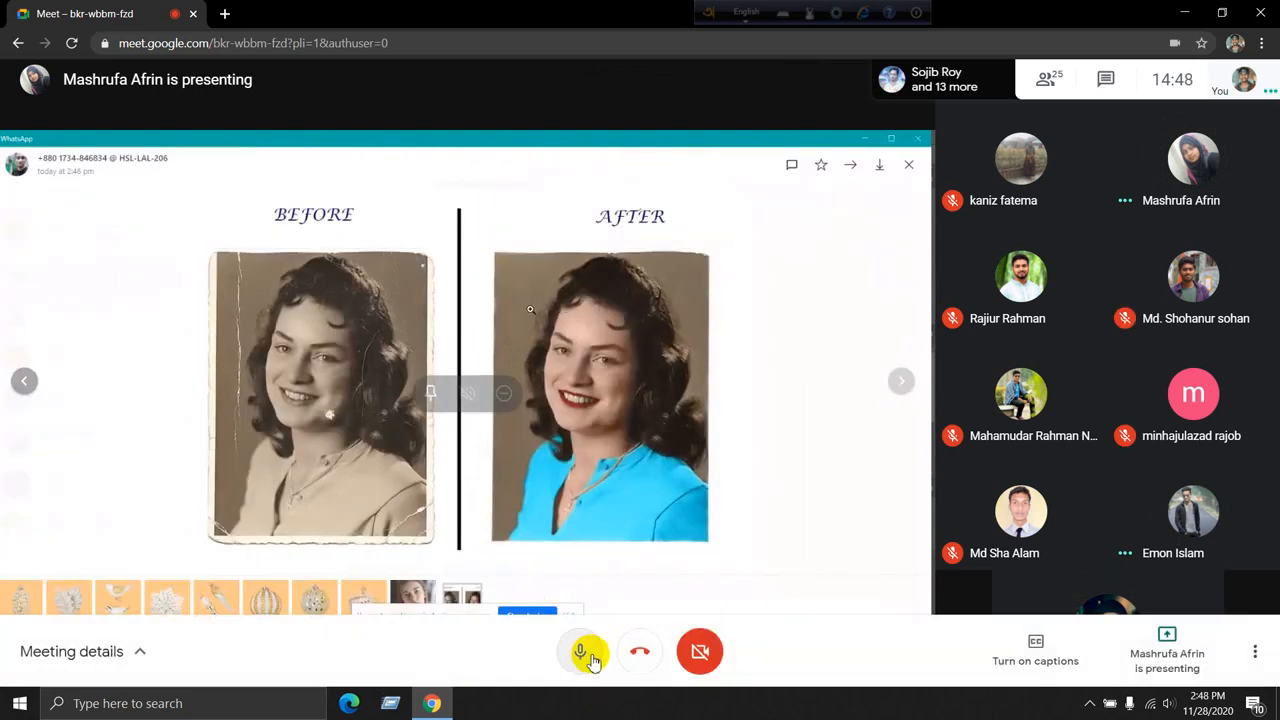
click(579, 652)
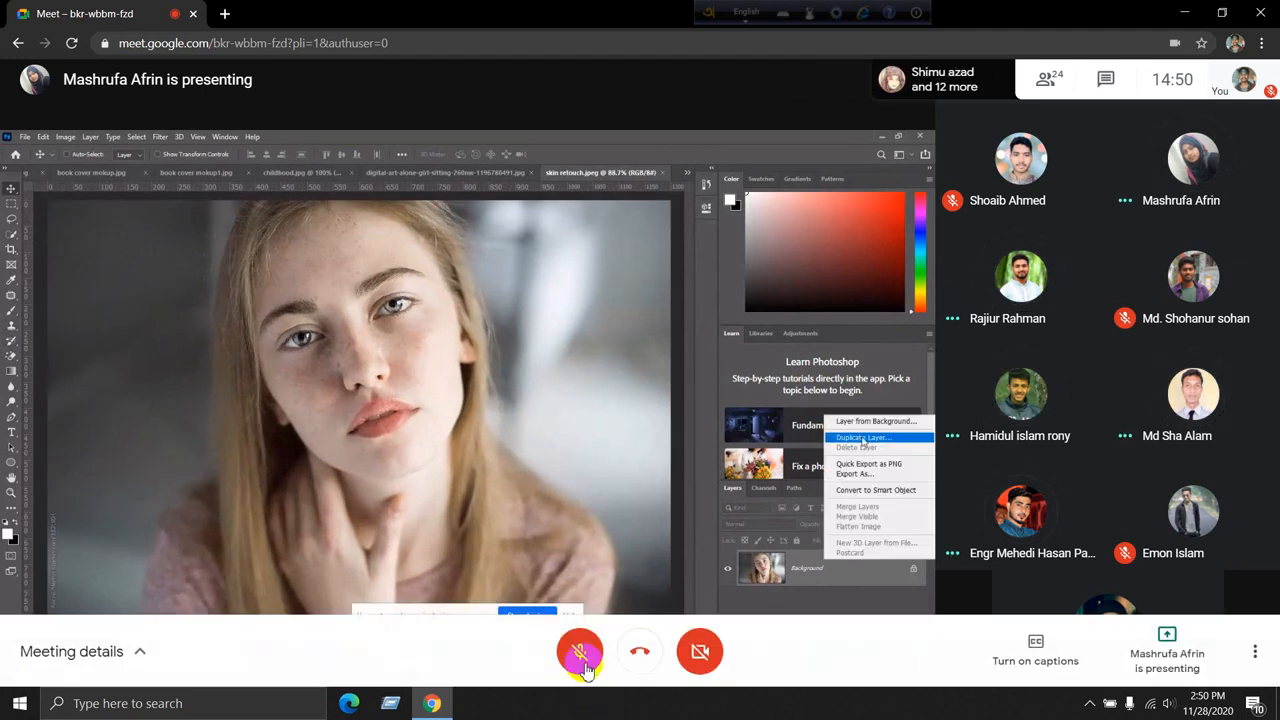
click(579, 655)
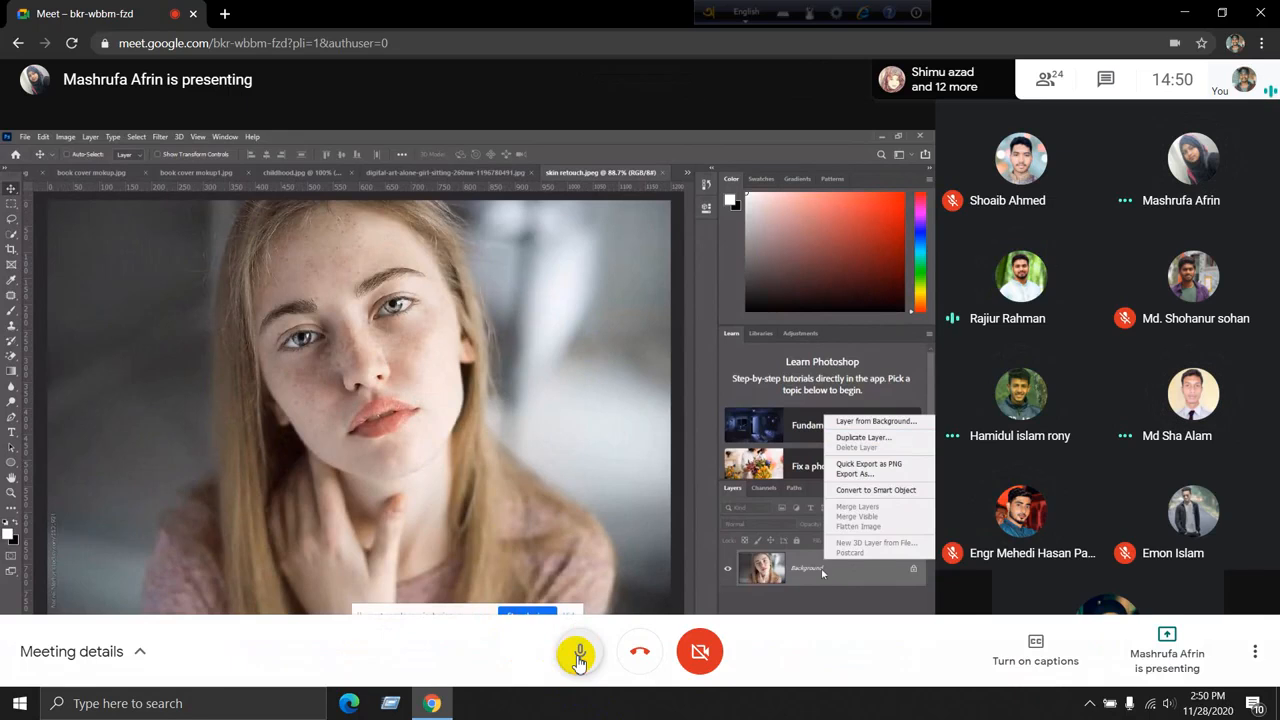
click(579, 655)
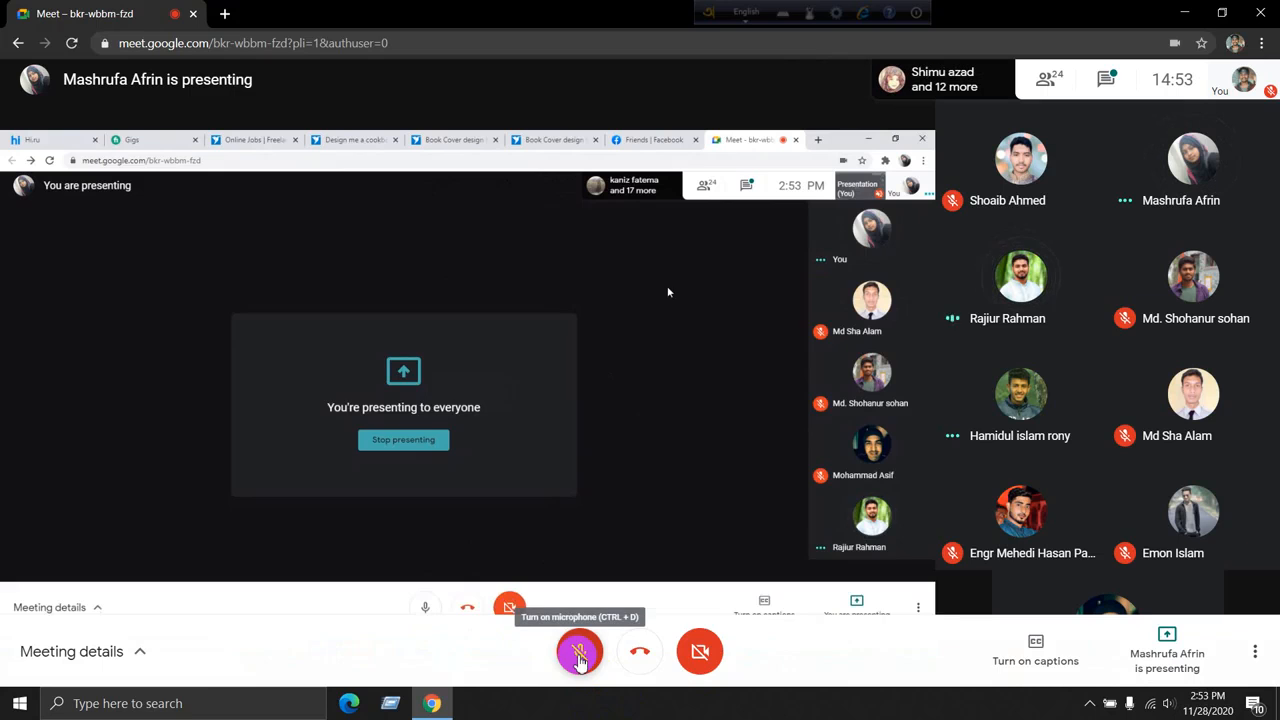
click(579, 656)
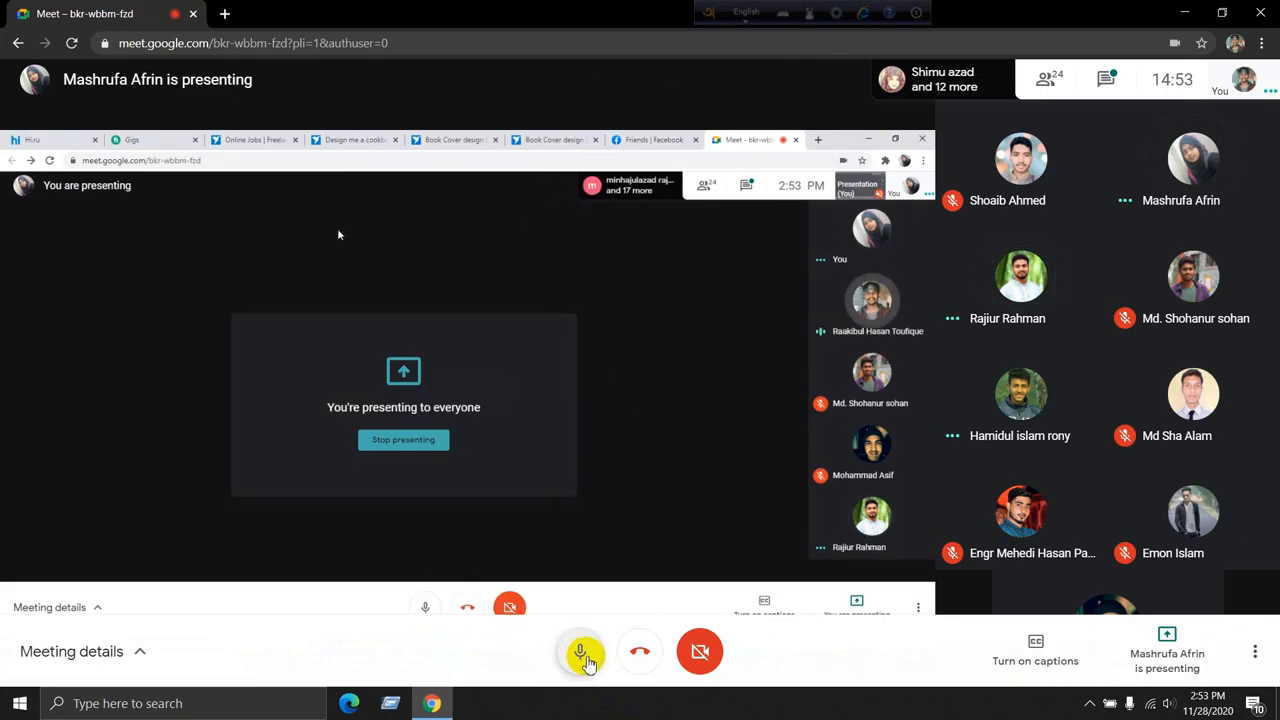
click(567, 664)
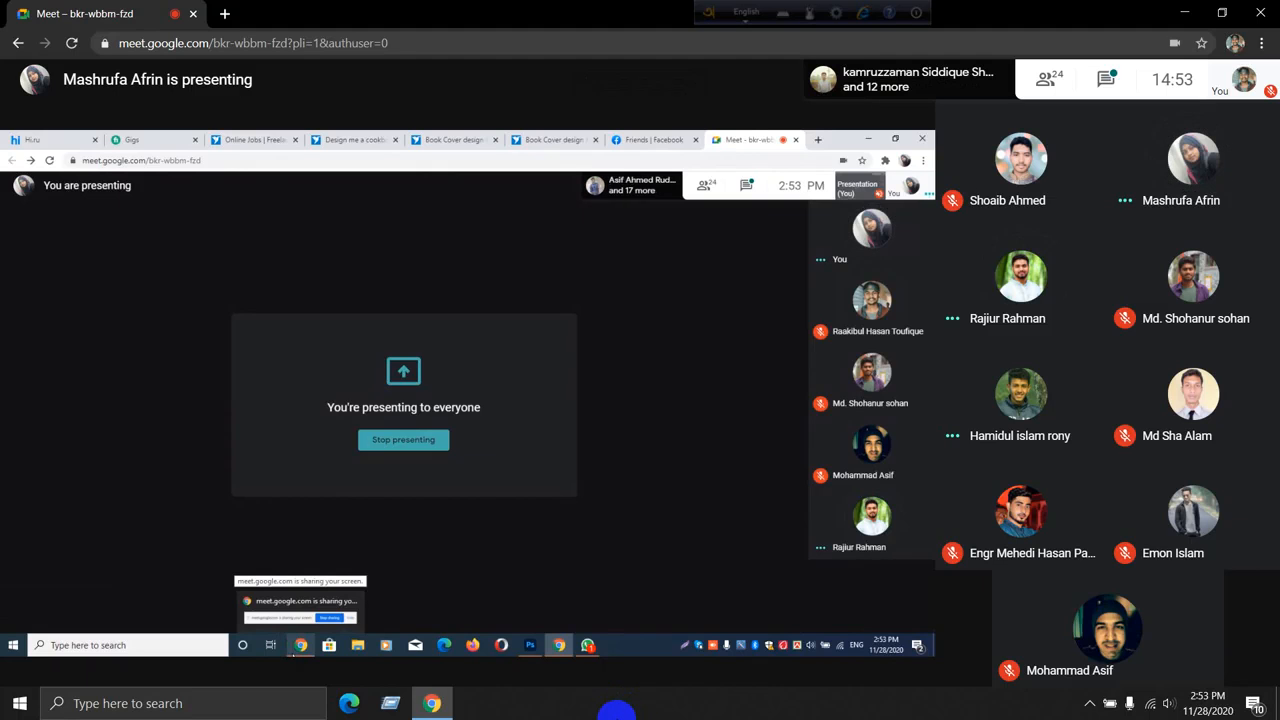
mouse_move(562, 625)
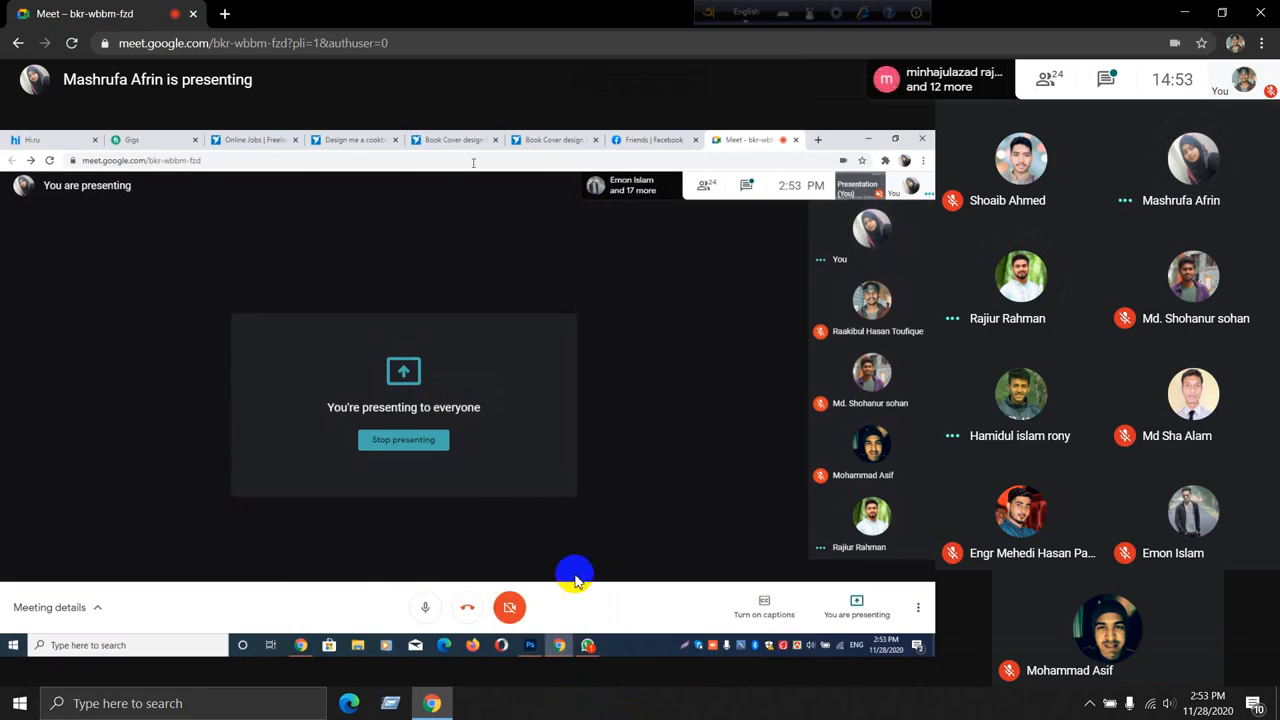
click(580, 650)
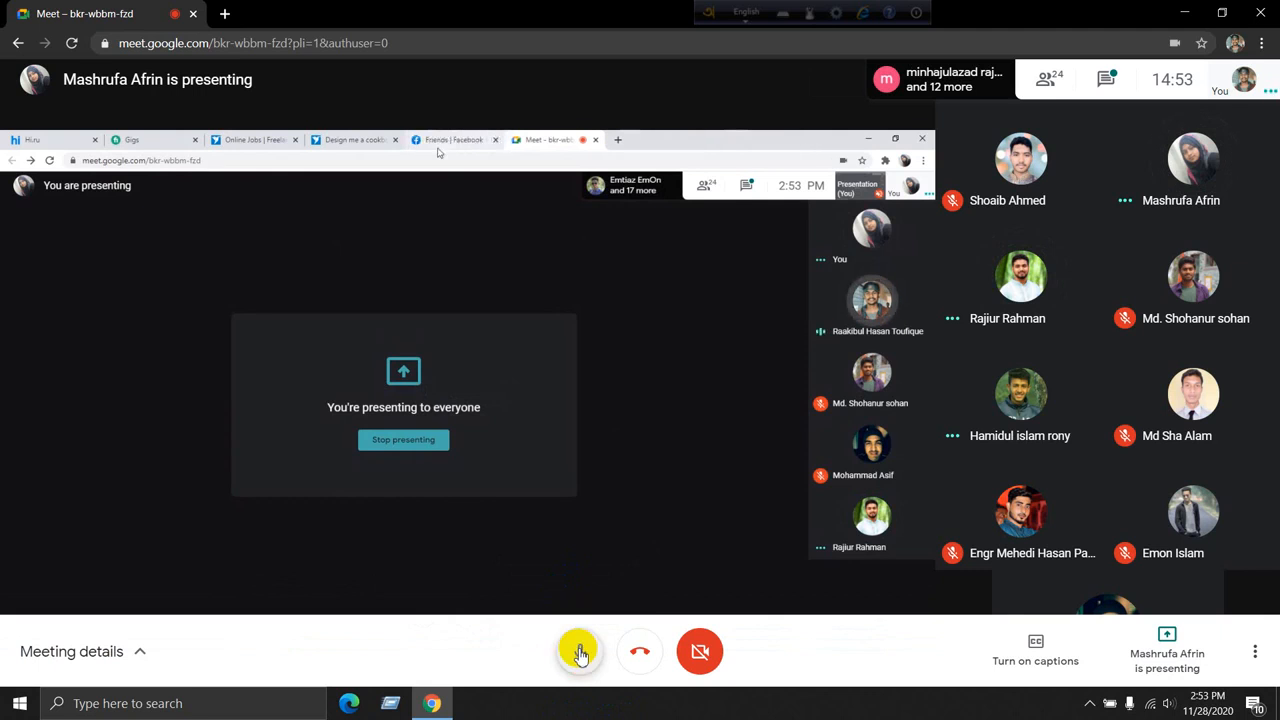
click(580, 652)
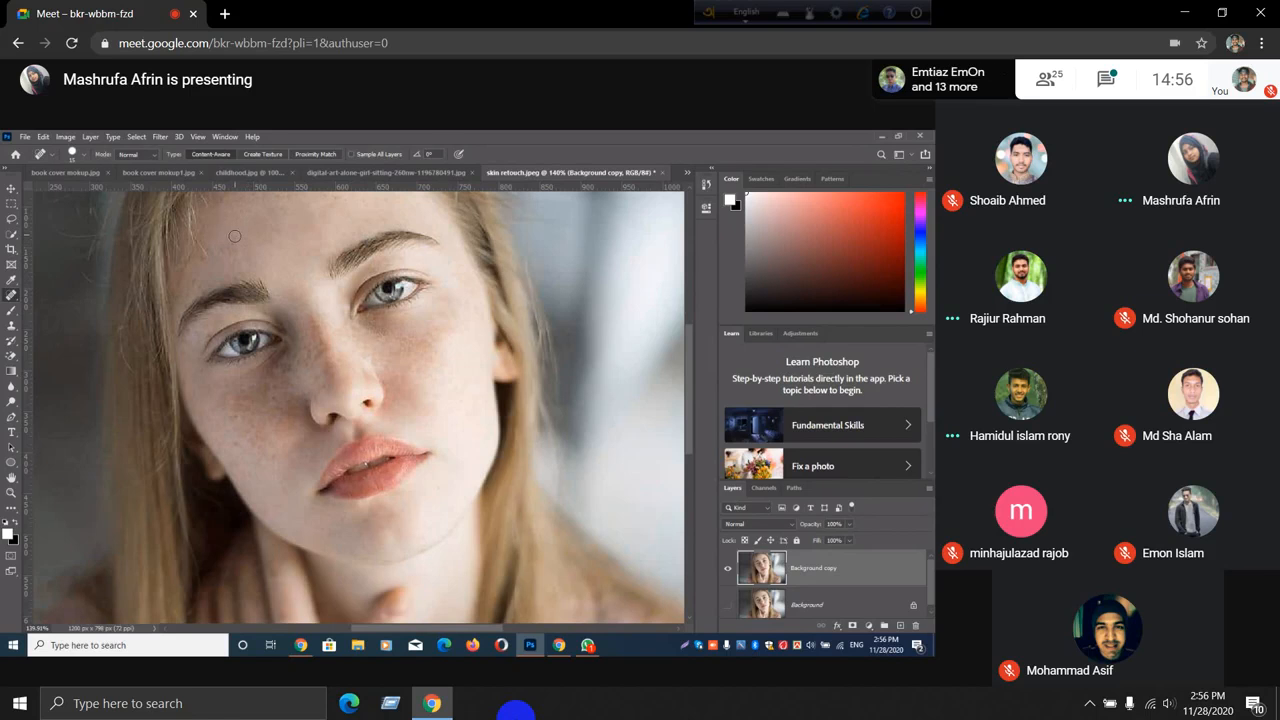
Take a screenshot of the Google Meet window with the Xbox Game Bar and close the overlay
key(super+g)
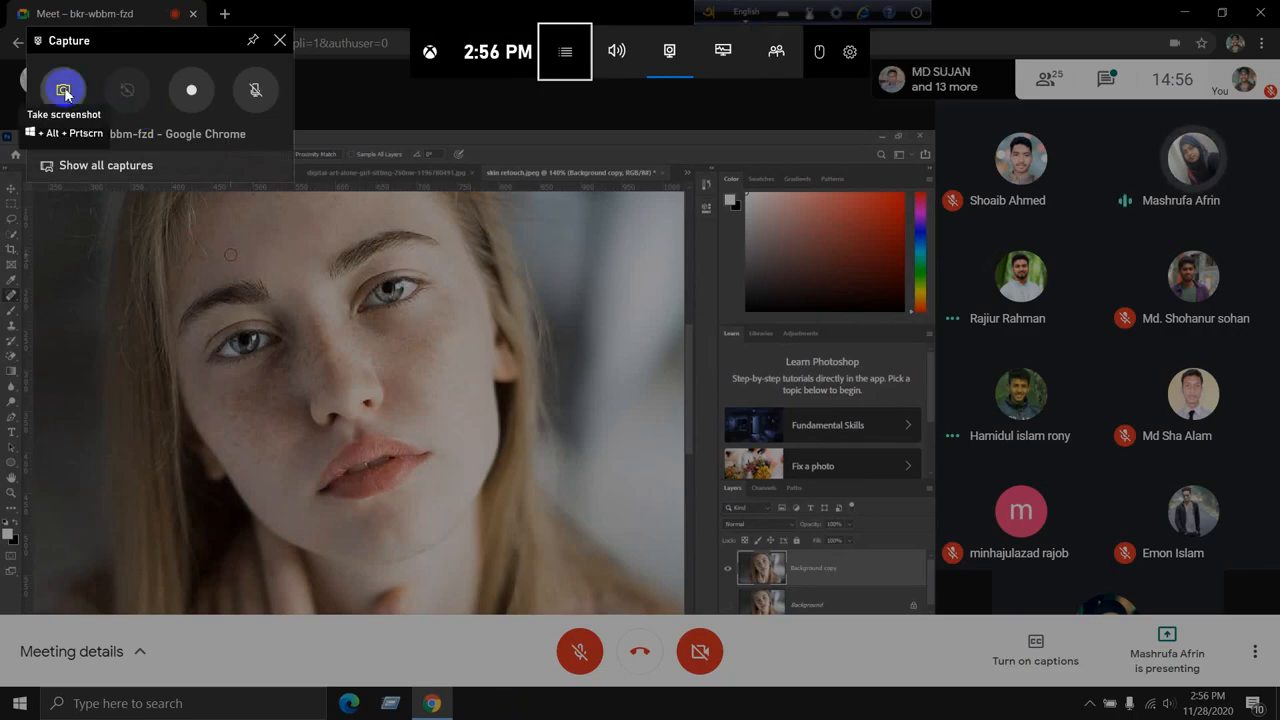
click(63, 90)
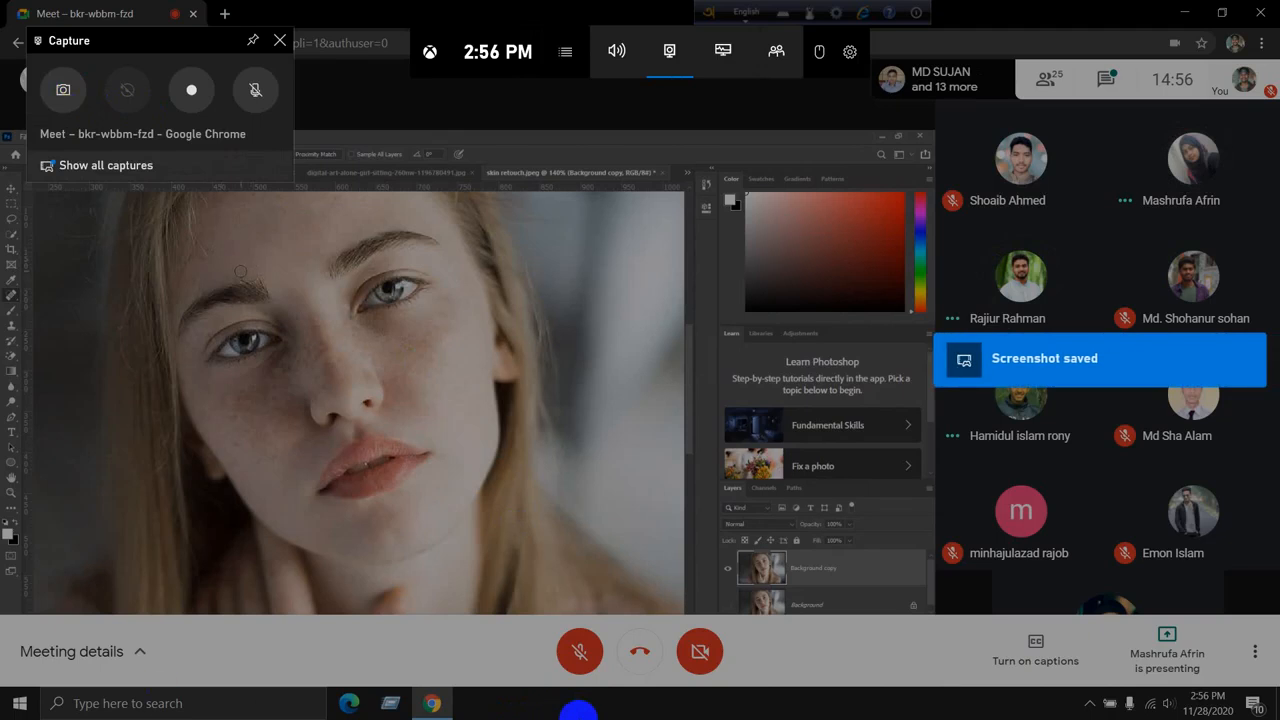
key(super+g)
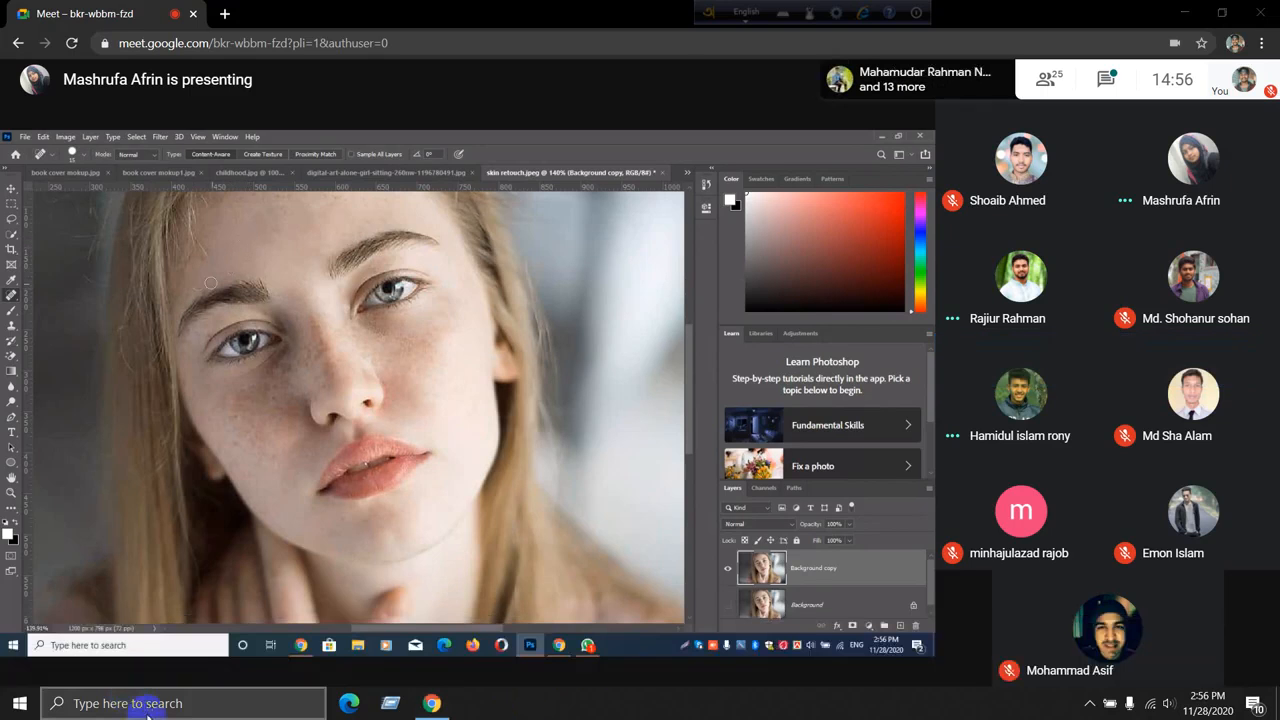
Launch Snipping Tool and capture a rectangular snip of the Google Meet presentation together with the participant tiles
click(95, 703)
click(147, 424)
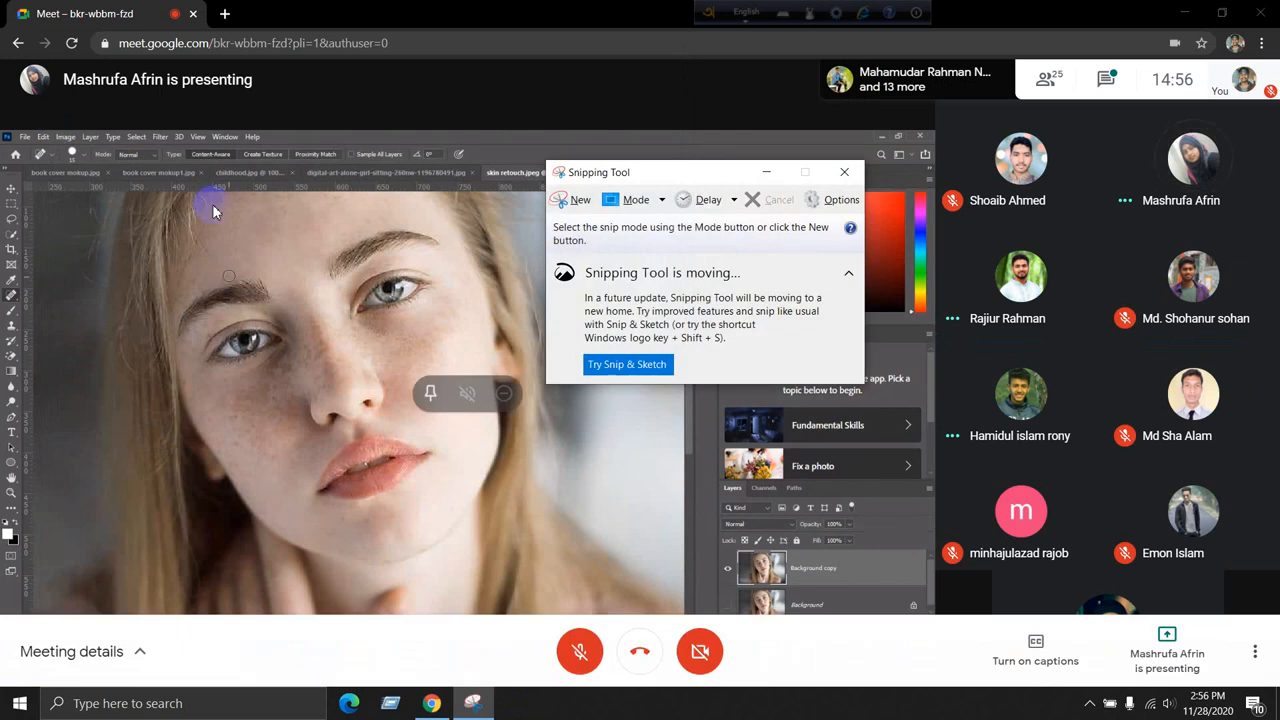
click(568, 197)
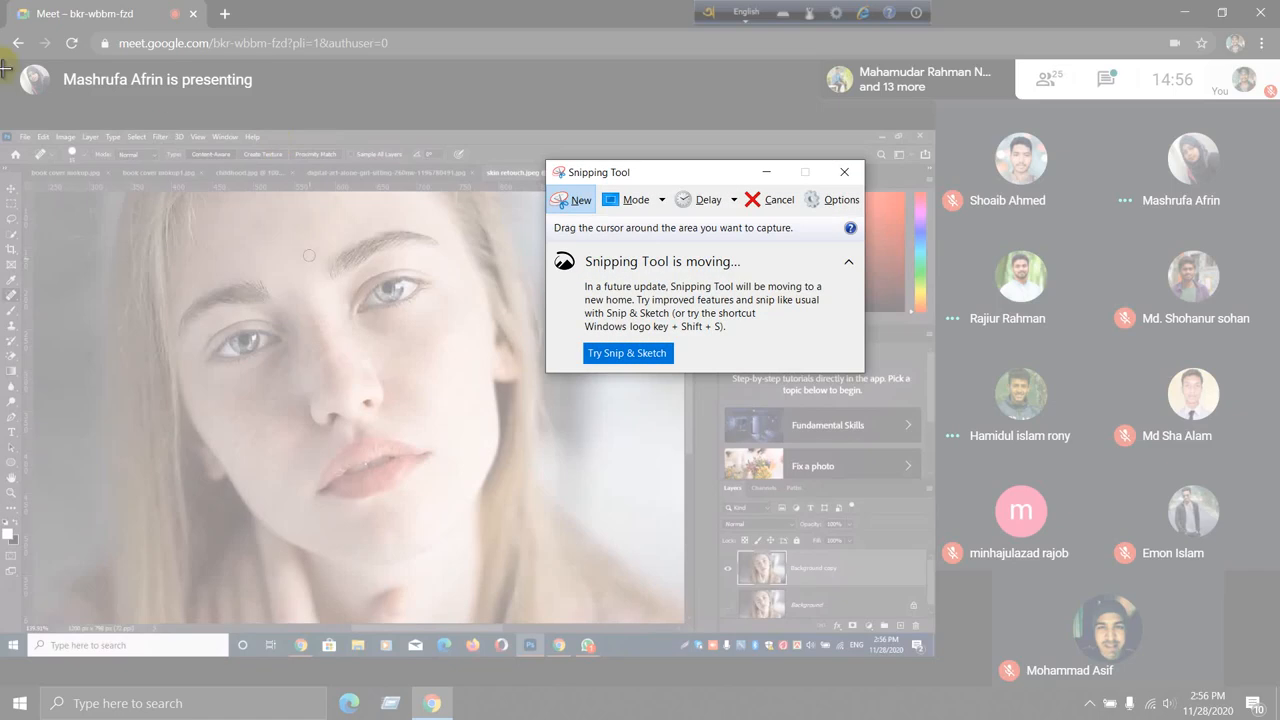
drag(4, 57, 1276, 590)
drag(1277, 494, 1277, 494)
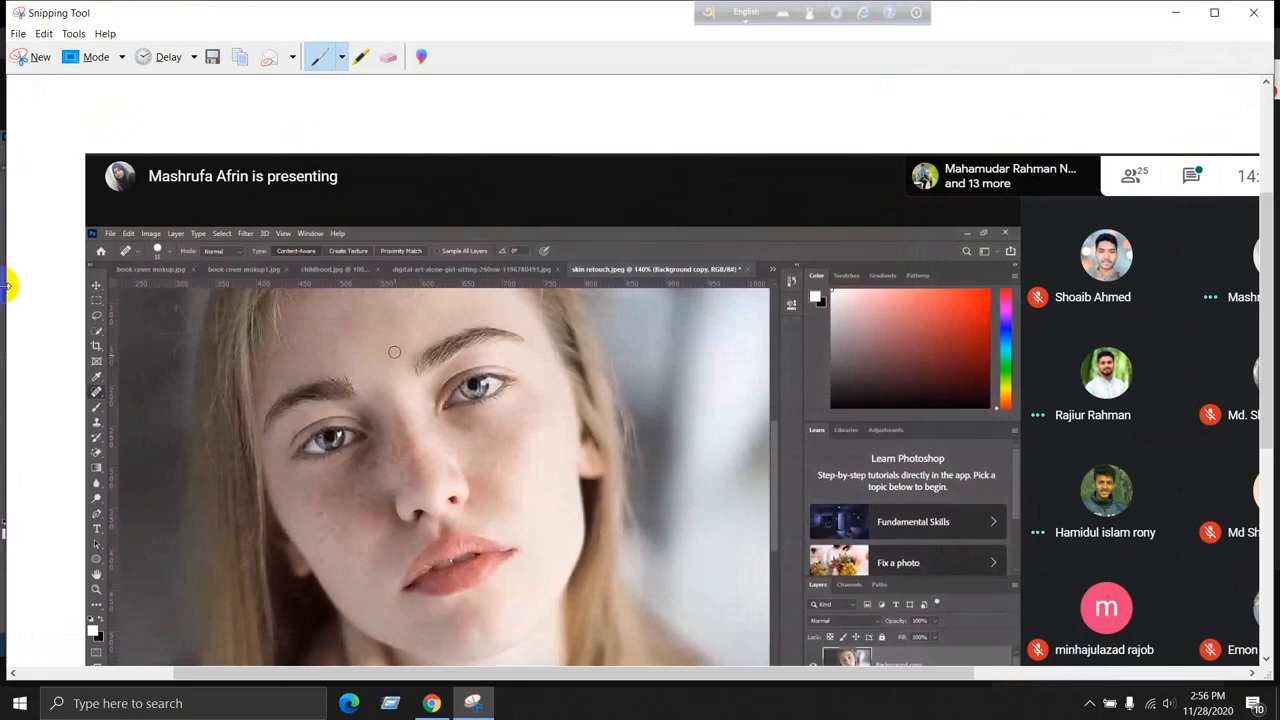
Save the snip as a PNG named "HSL-LAL-206 Class 27" in the LAL-2020 Screenshot 2.0 folder
click(17, 34)
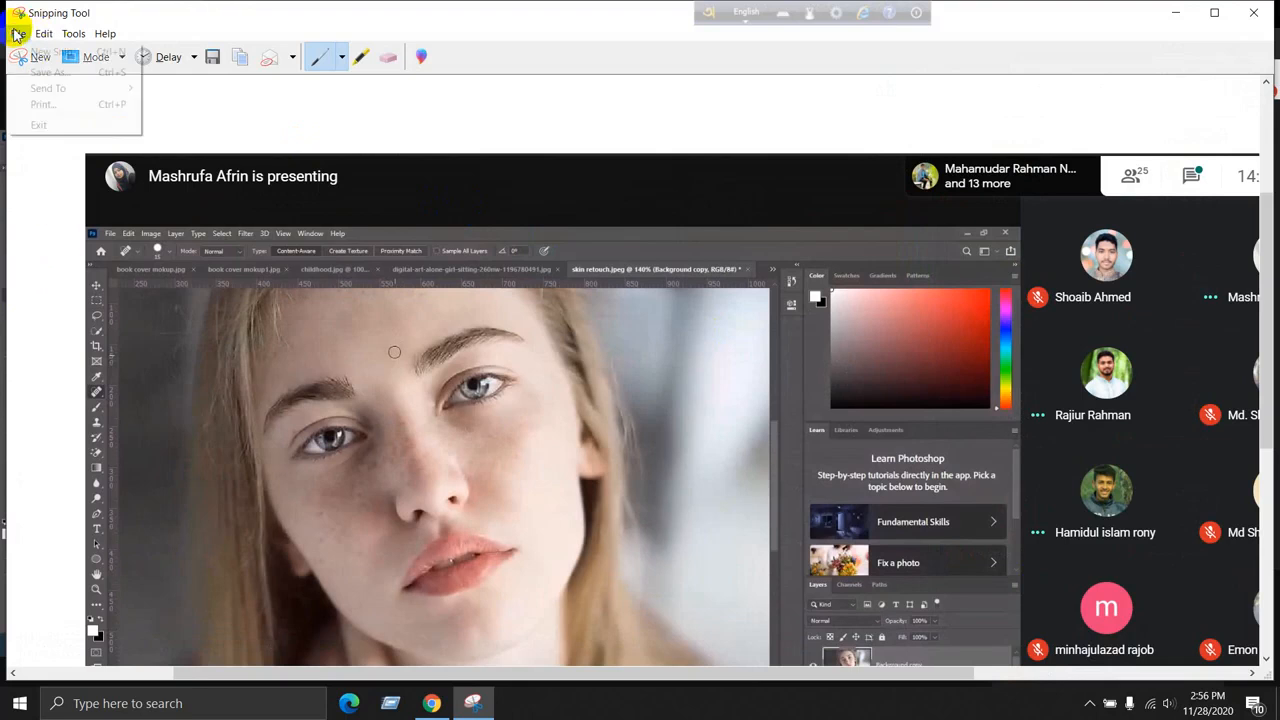
click(45, 72)
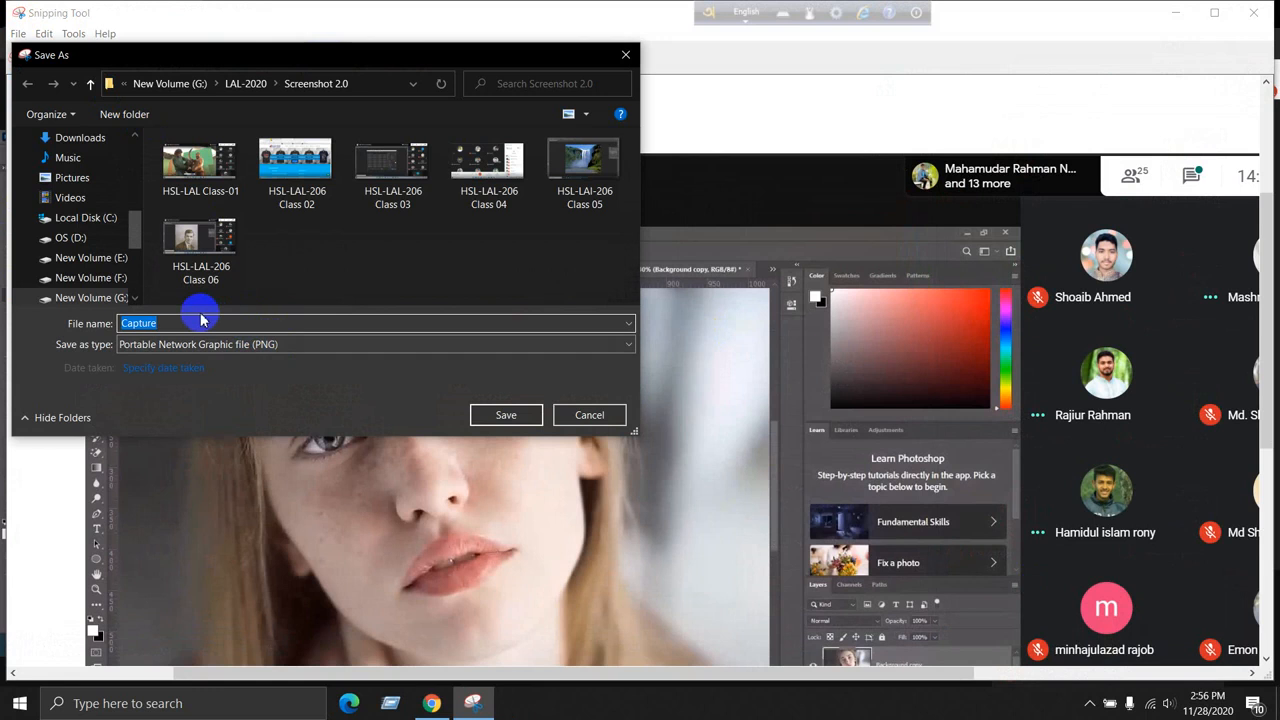
key(BackSpace)
text(HSL)
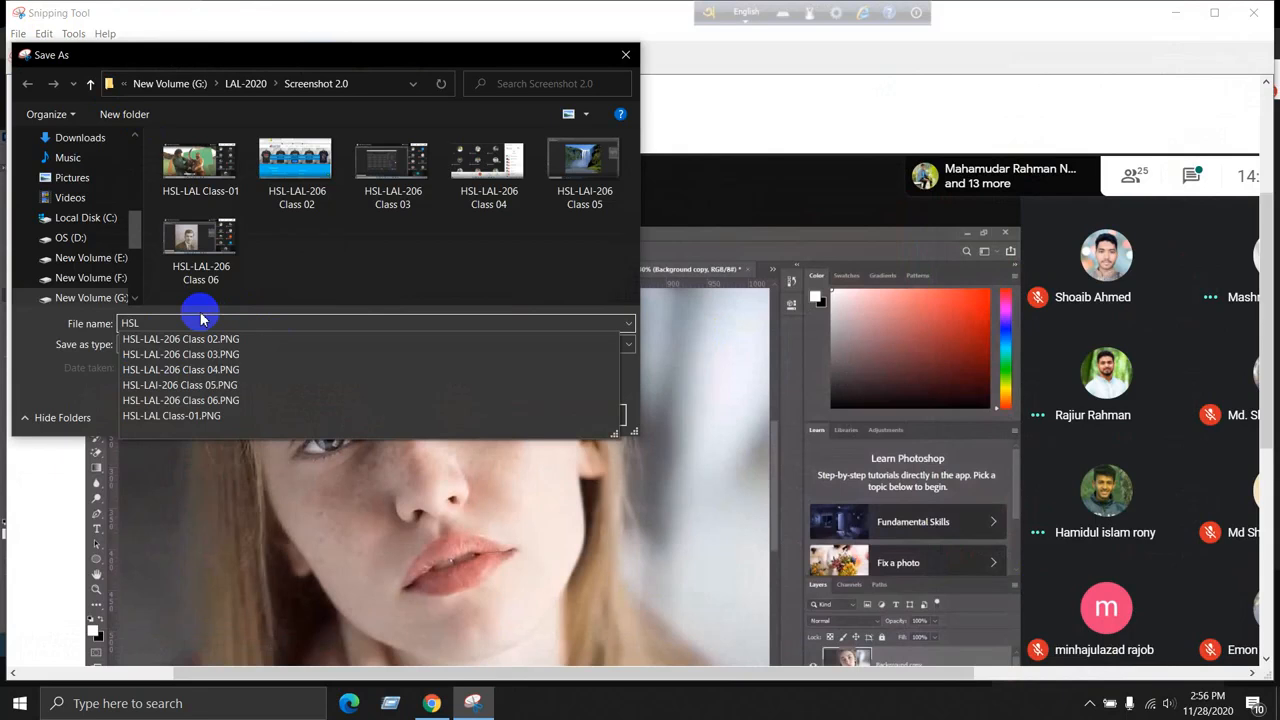
text(-LAL-206 Class)
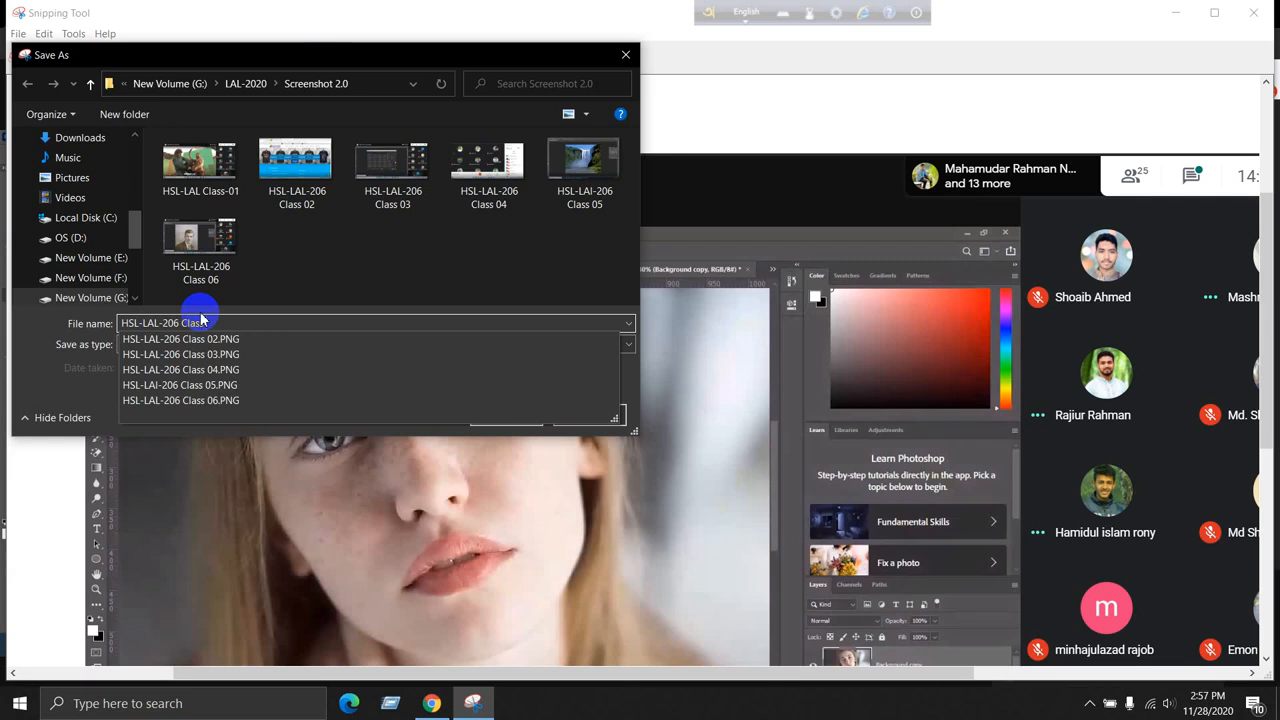
text(0)
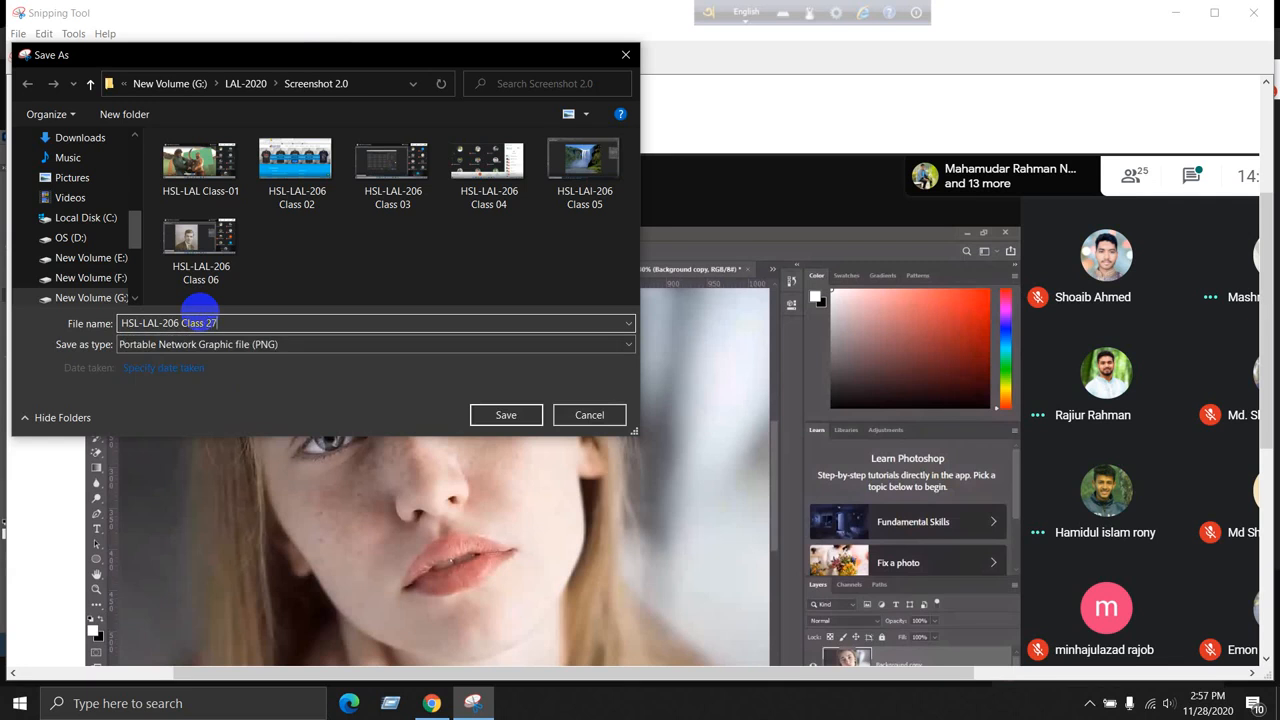
click(503, 414)
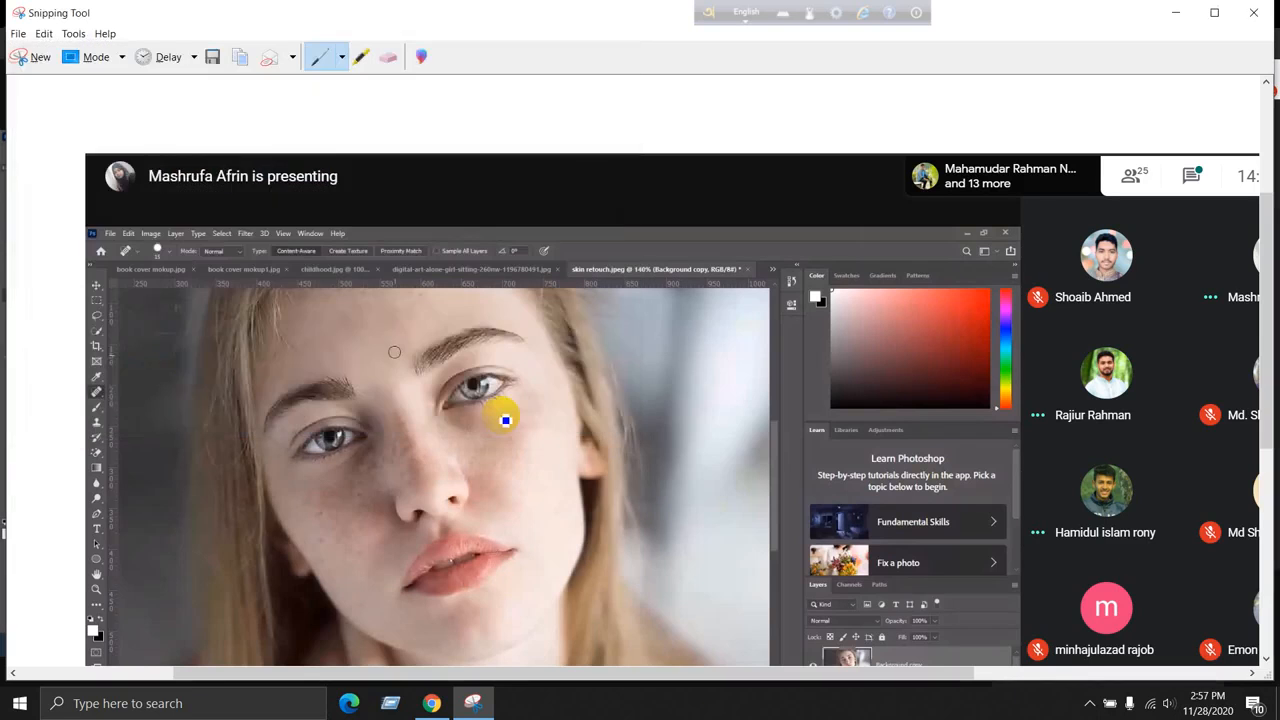
Close Snipping Tool and return to the Google Meet call, unmuting the microphone to speak several times and muting it again each time
click(1255, 14)
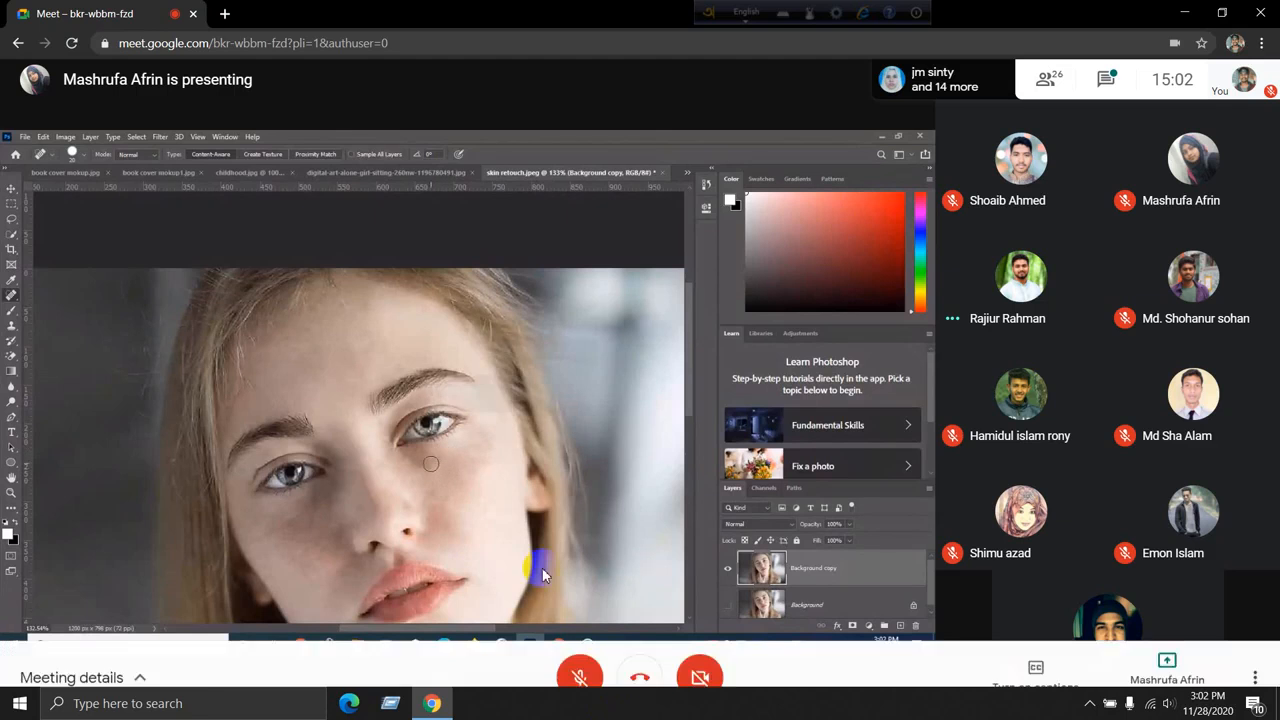
click(580, 677)
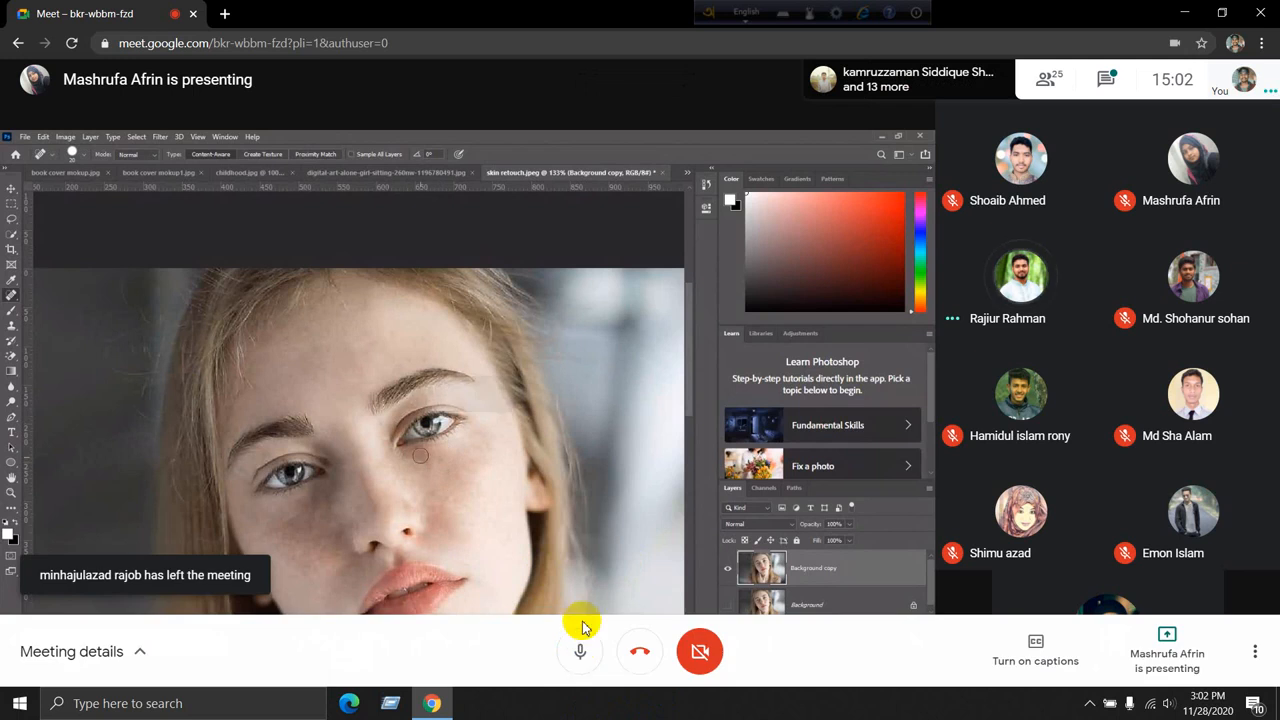
click(580, 651)
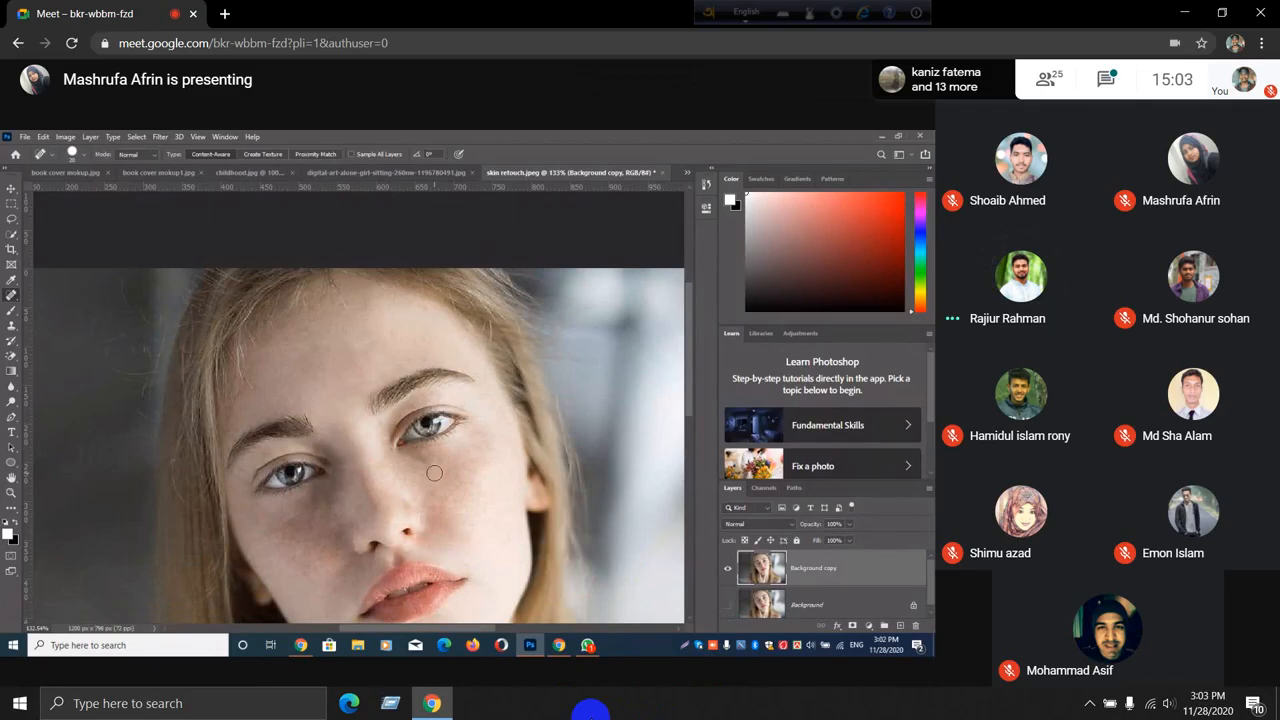
mouse_move(634, 649)
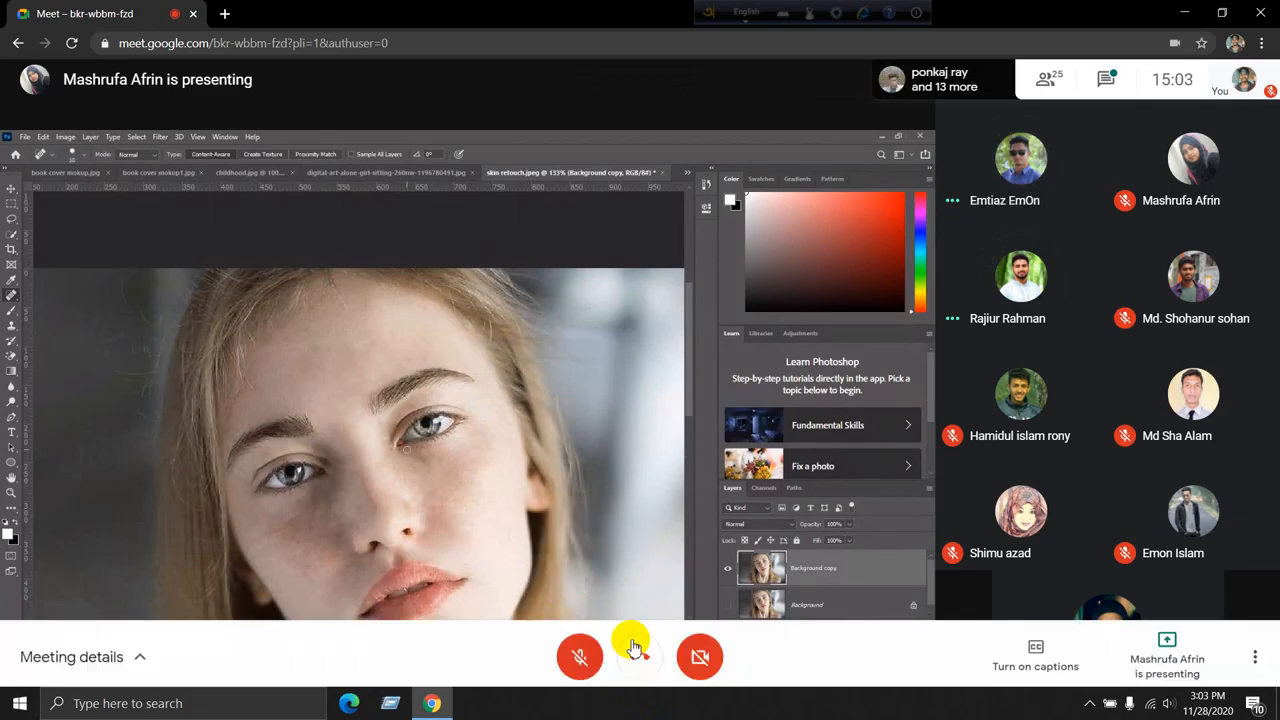
click(581, 651)
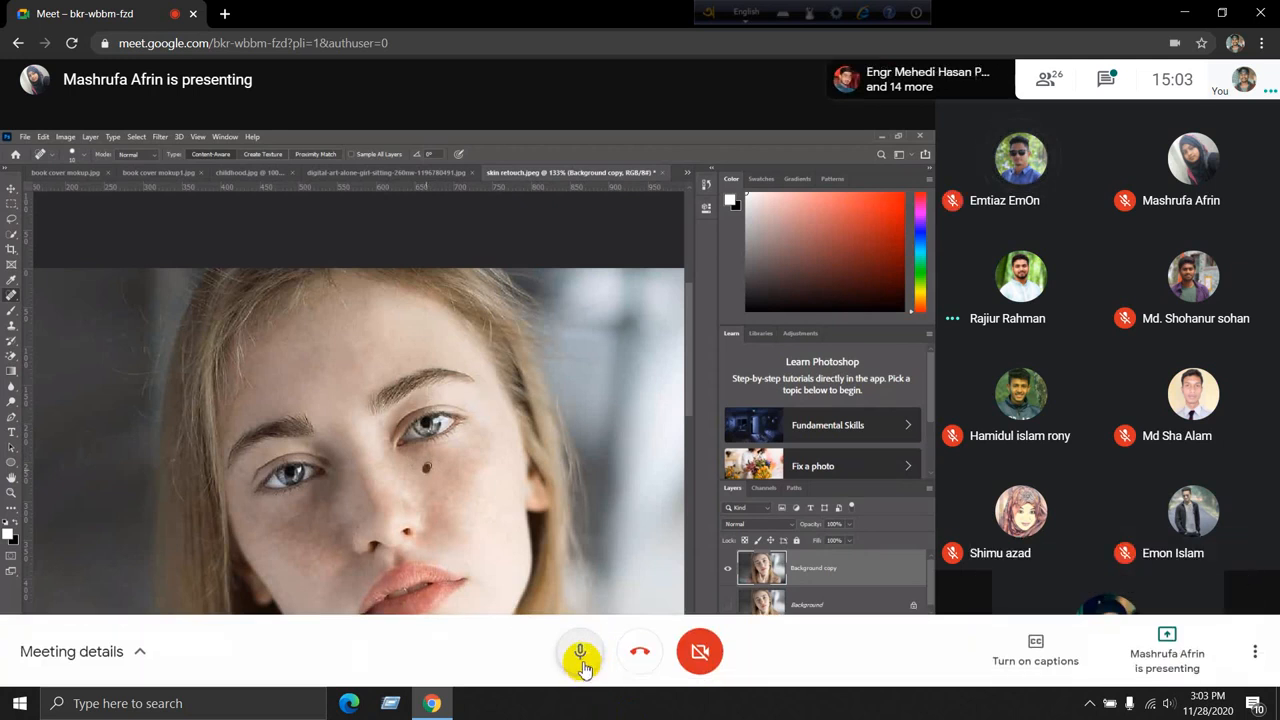
click(580, 658)
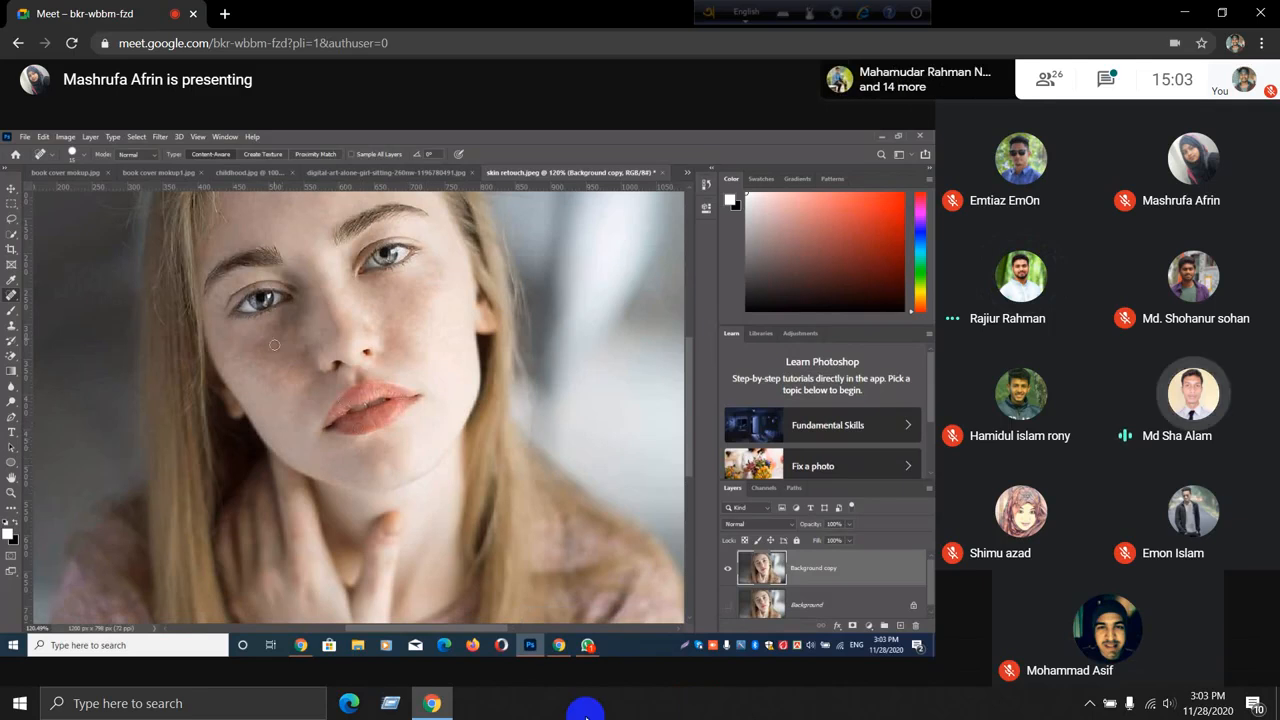
click(582, 652)
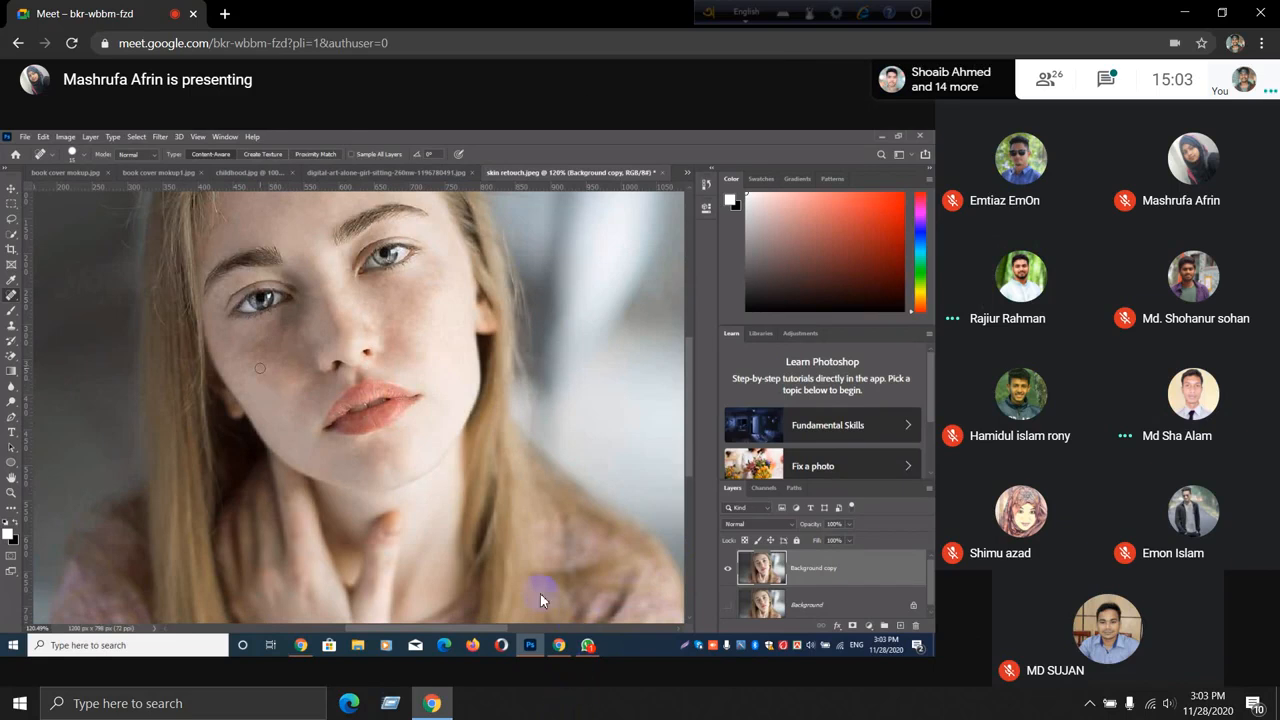
click(580, 670)
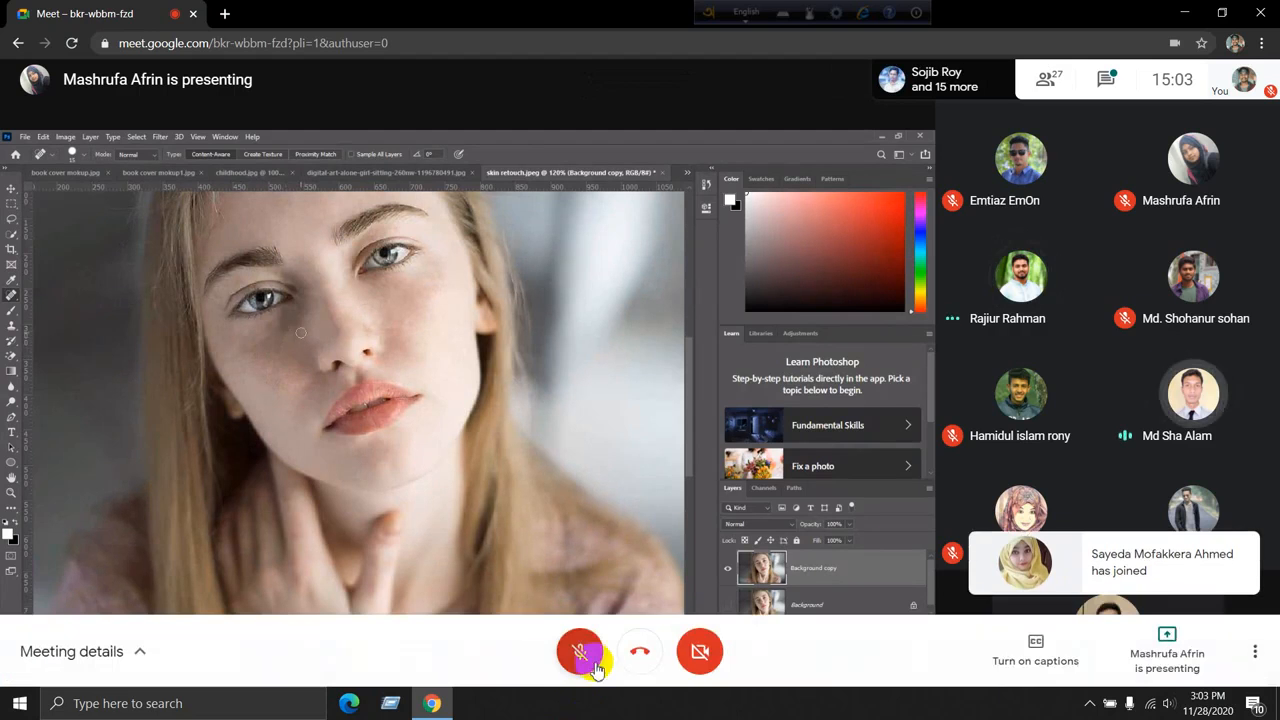
click(590, 666)
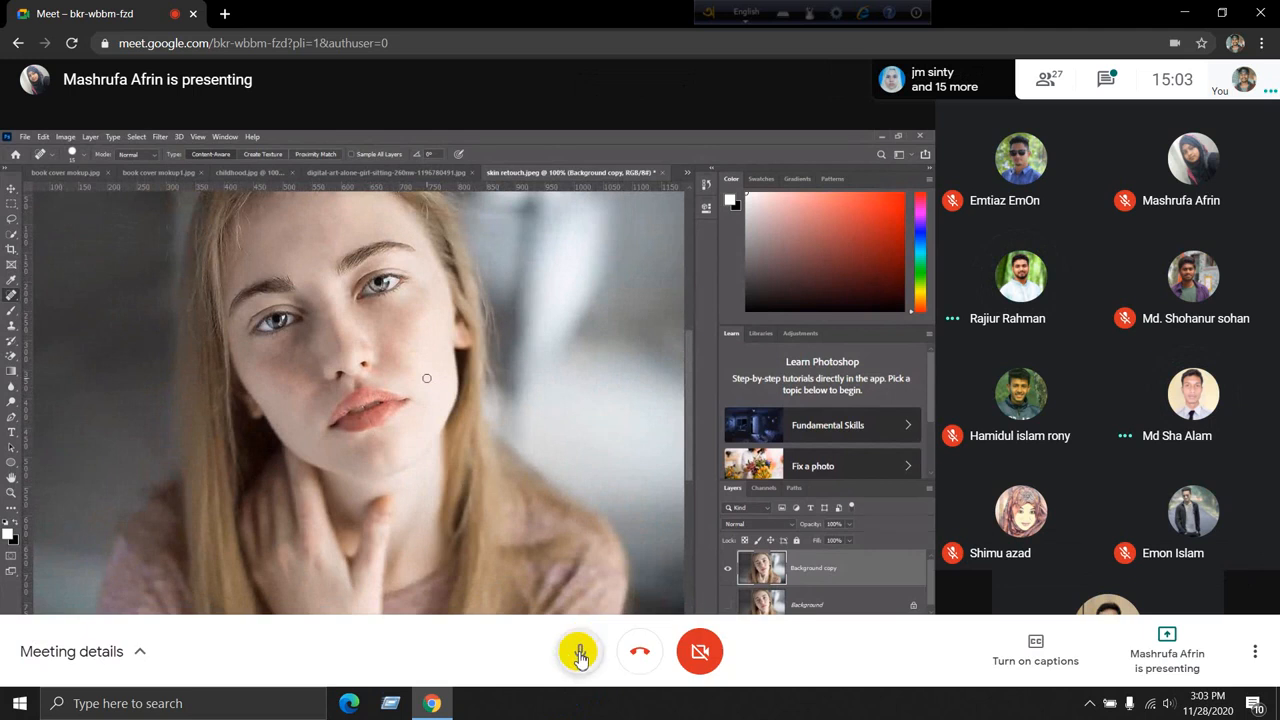
click(580, 655)
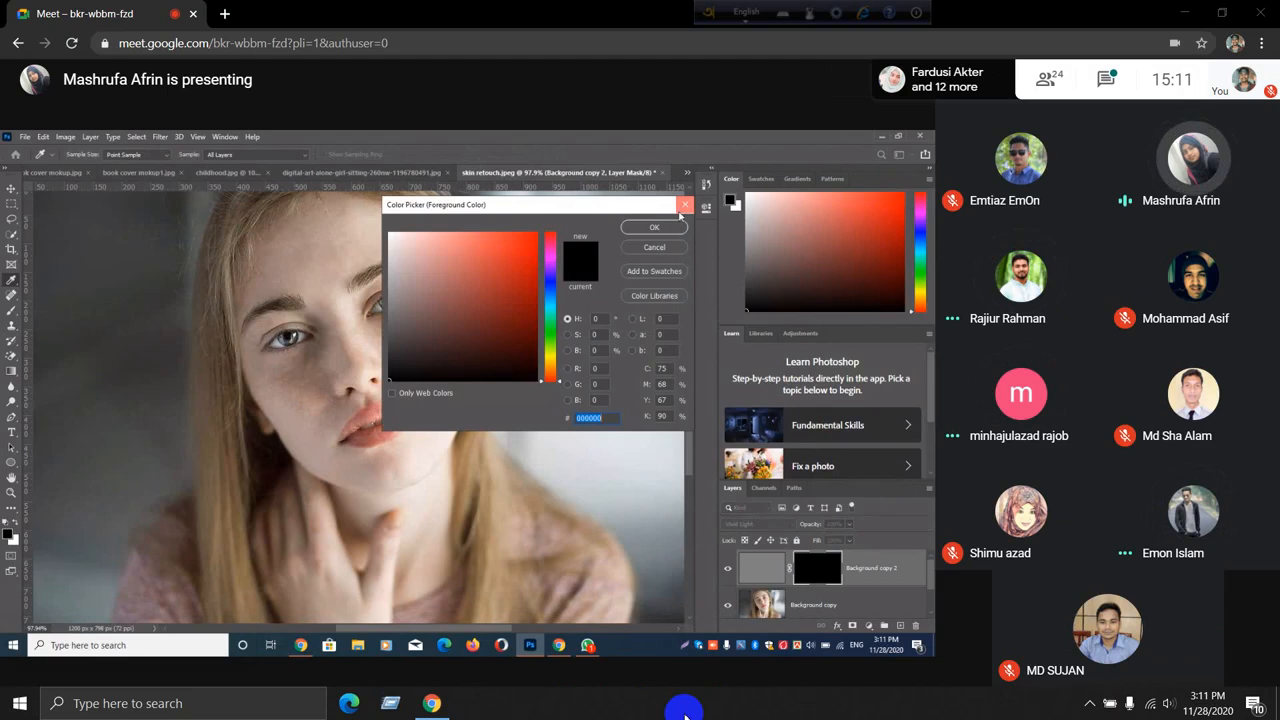
Dismiss the colour picker, make white the foreground colour and select the Brush tool for the Background copy 2 layer mask
click(682, 207)
click(17, 521)
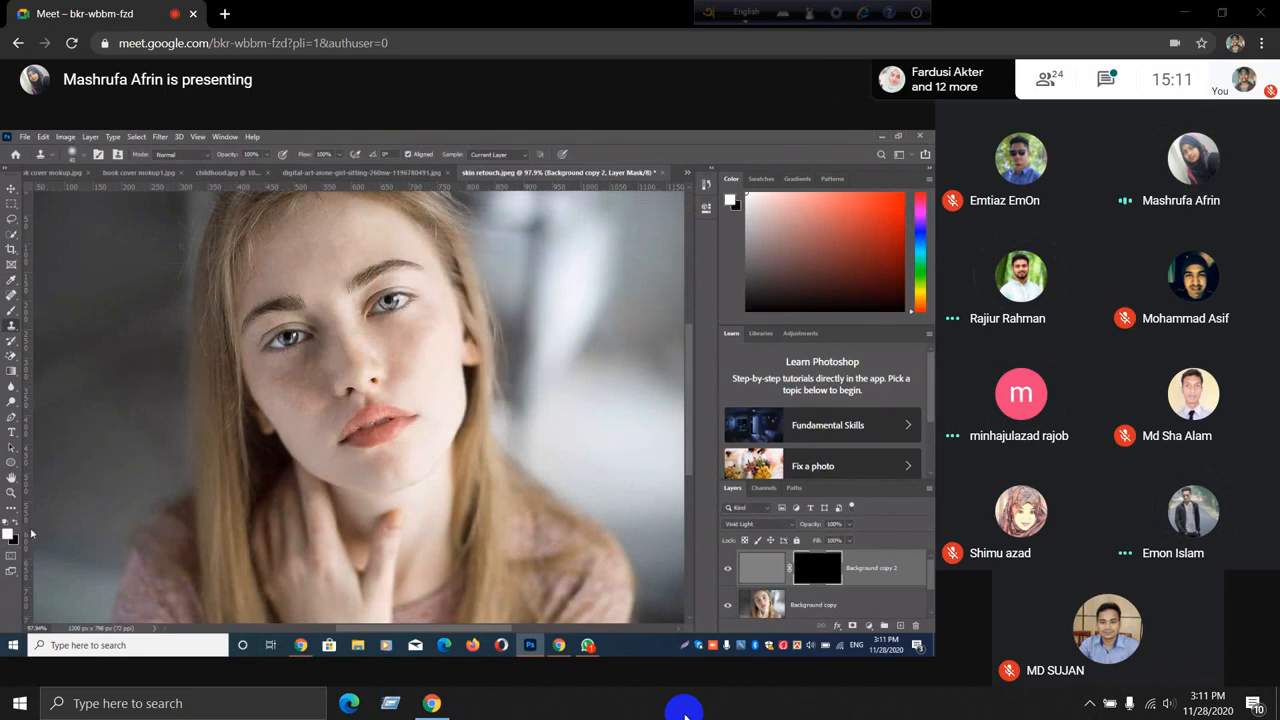
click(409, 355)
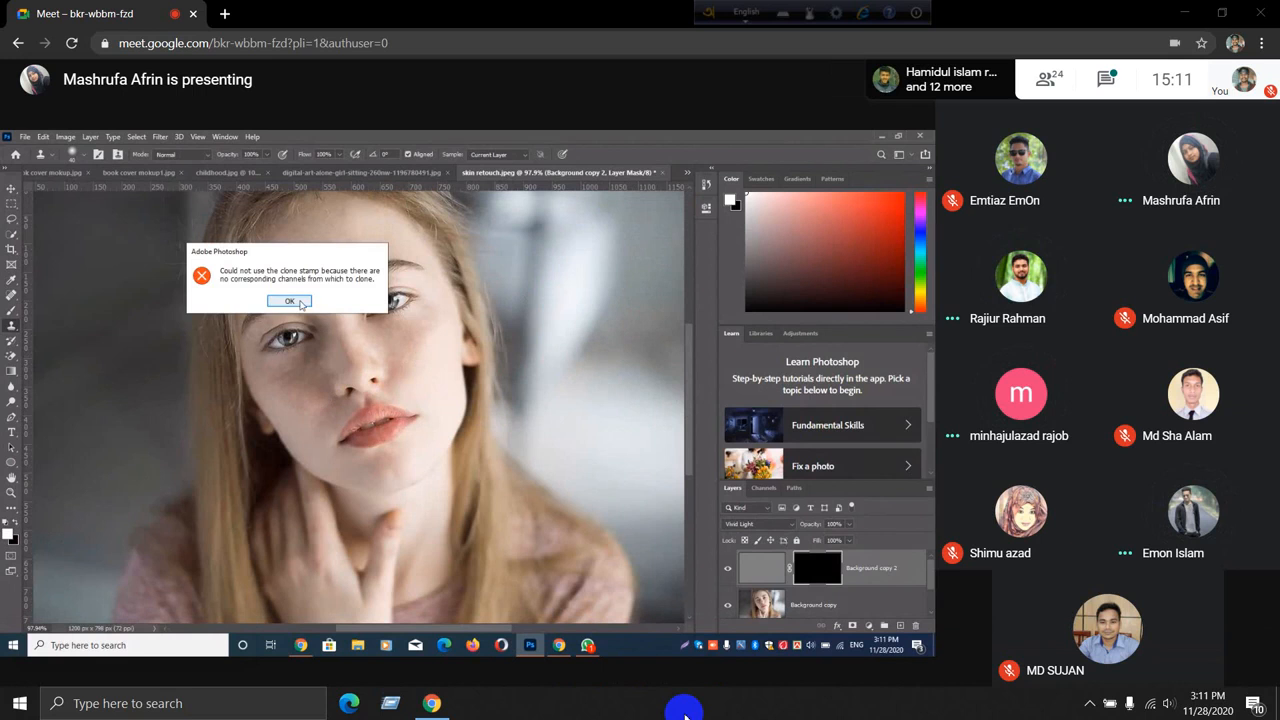
click(290, 301)
click(11, 310)
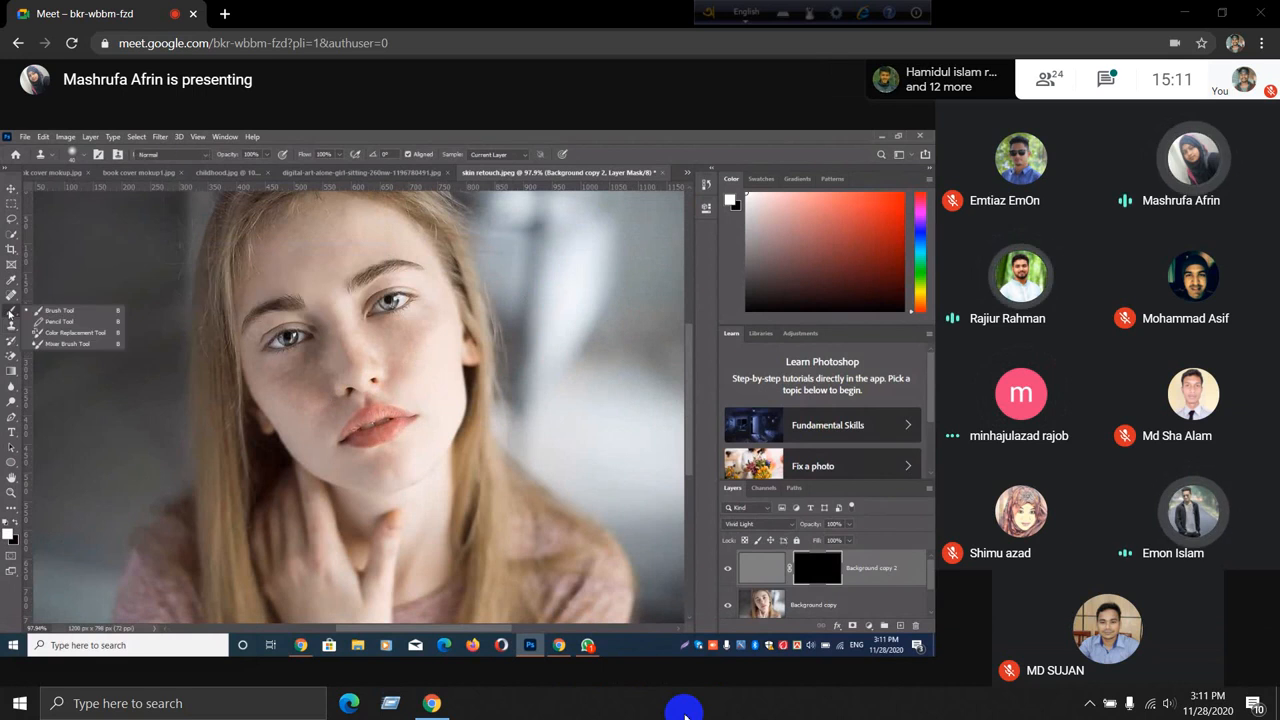
click(71, 314)
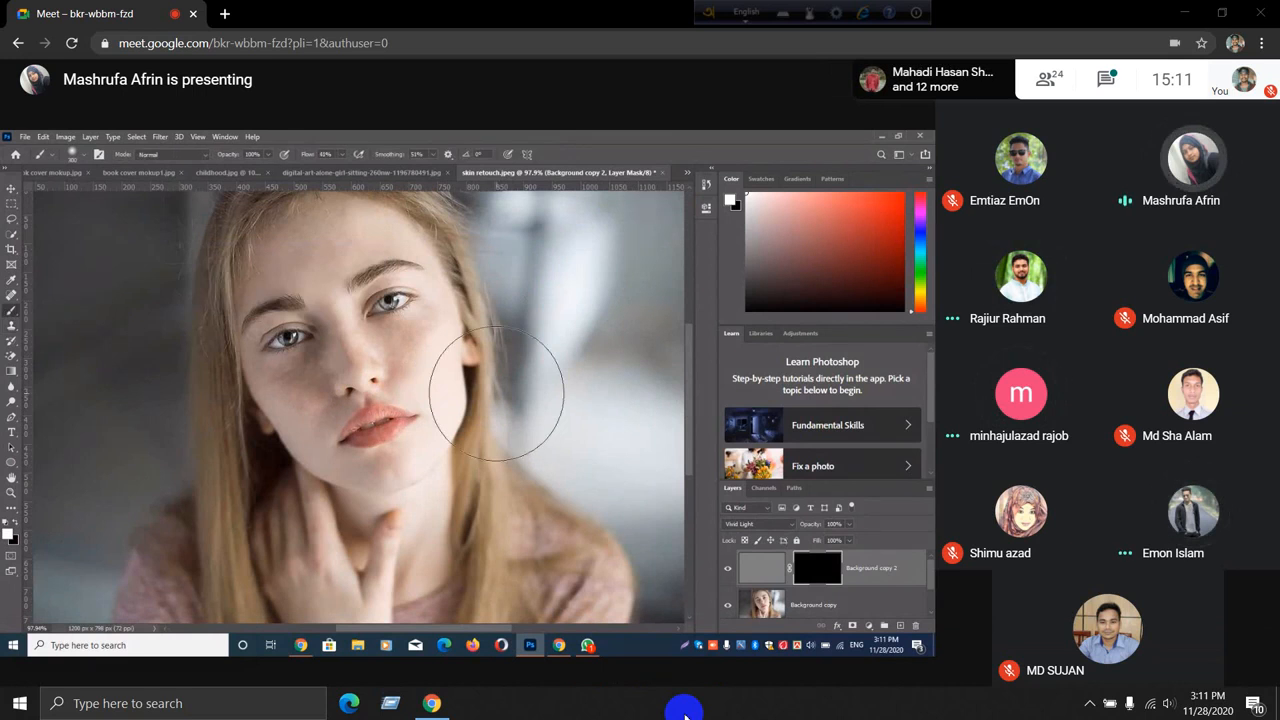
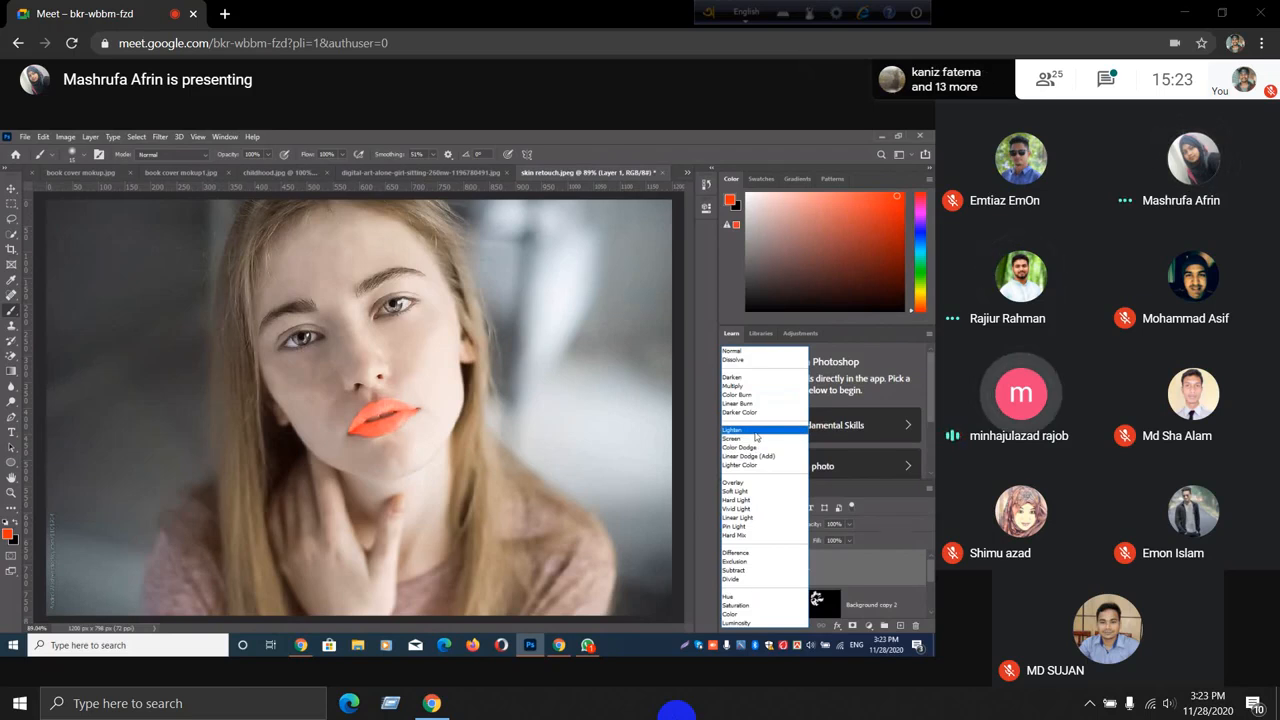
Set the blending mode of the lip colour layer, Layer 1, to Lighten and select the Blur tool for the painted lips
click(756, 432)
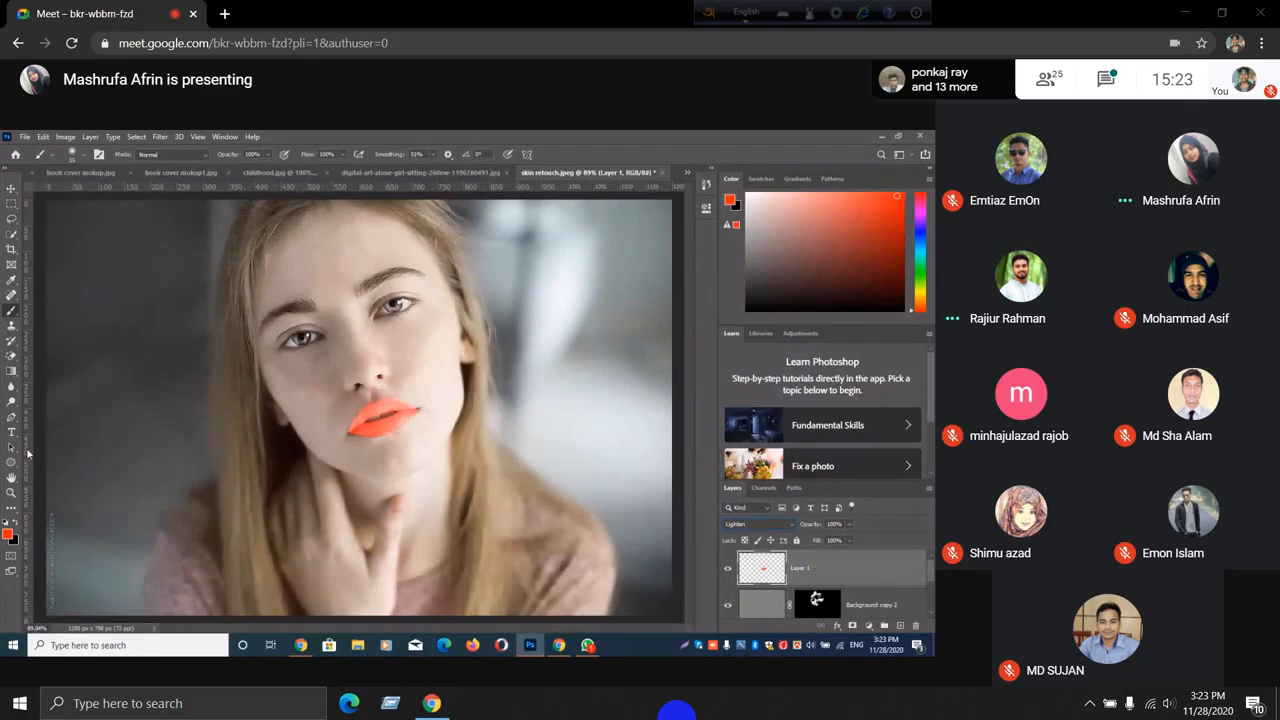
click(13, 387)
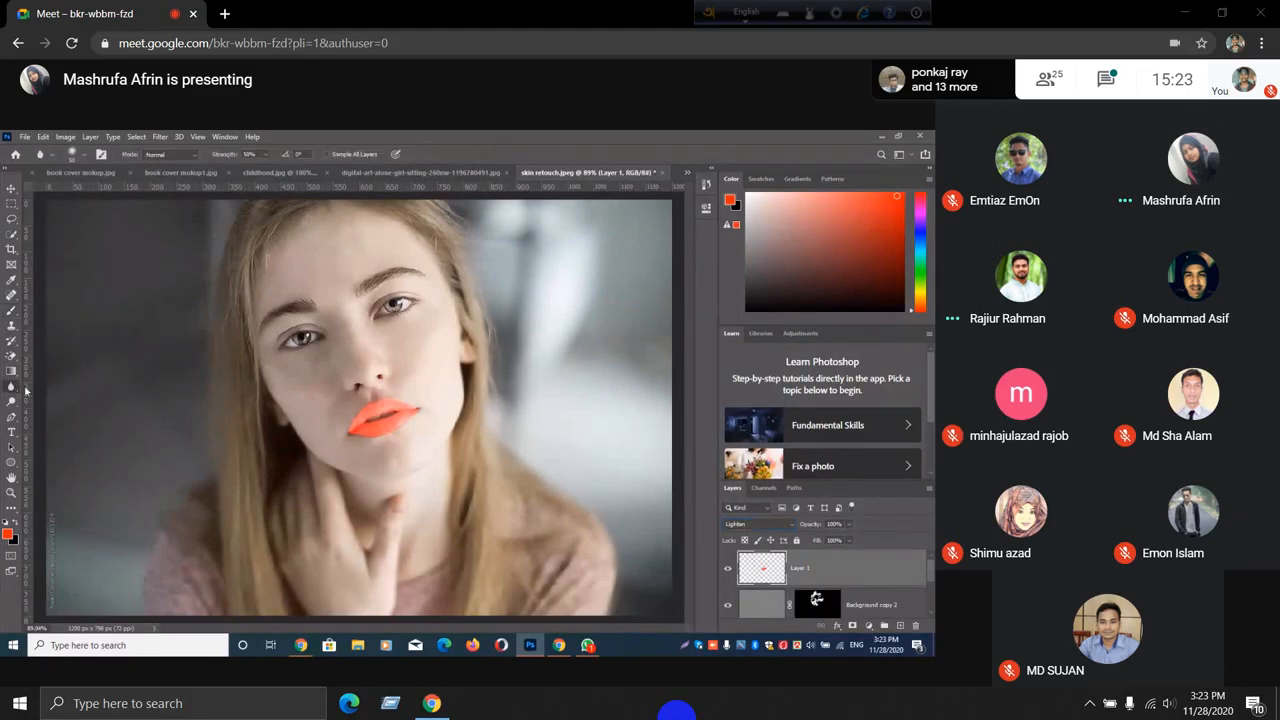
right_click(12, 388)
click(57, 389)
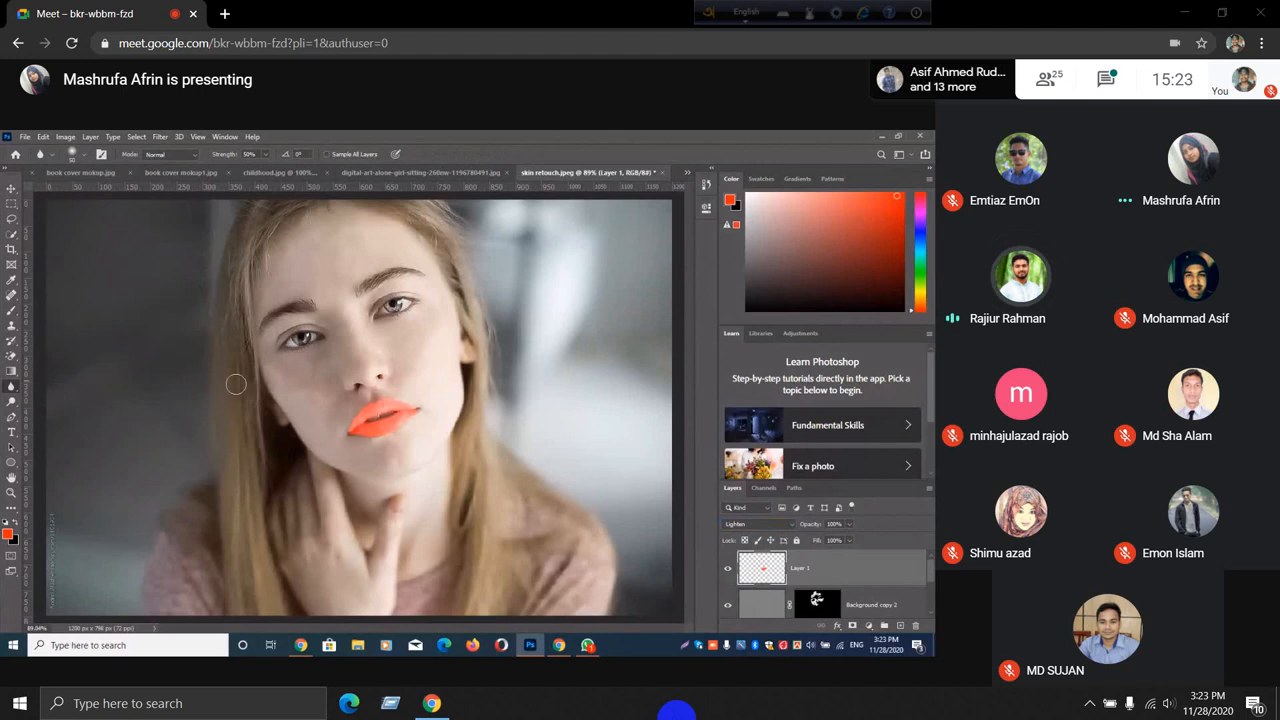
scroll(393, 396, up, 3)
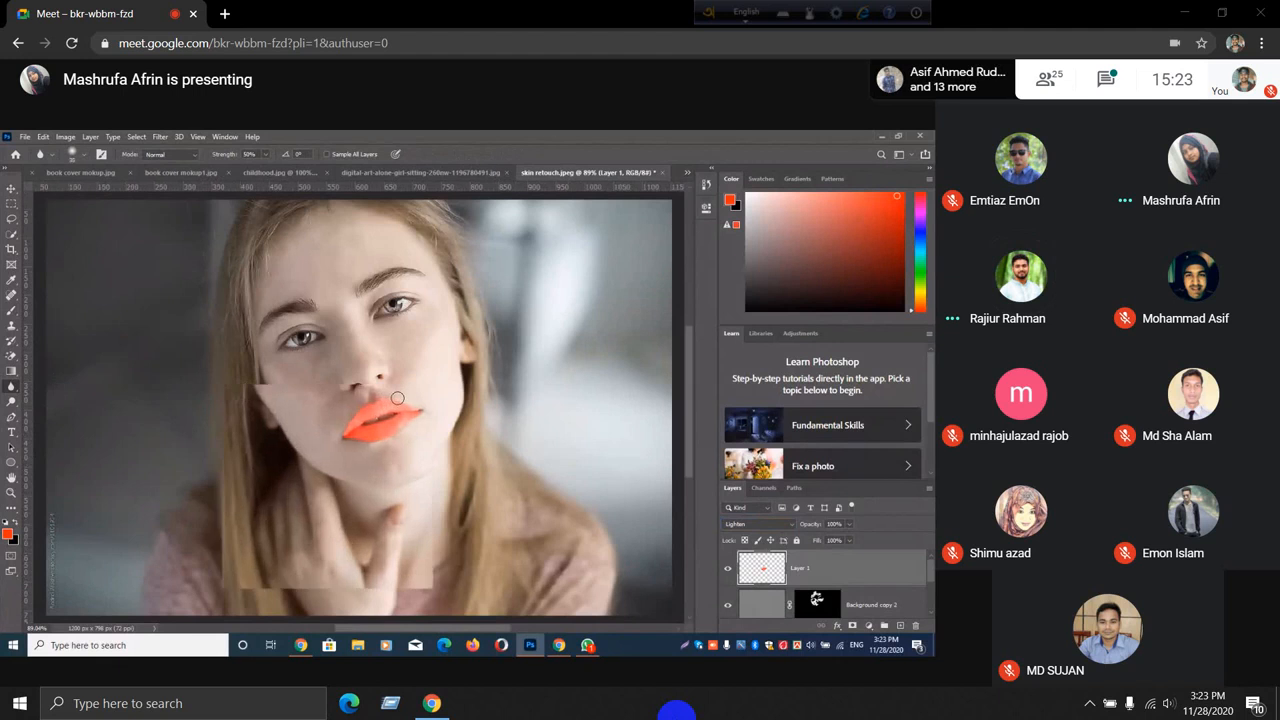
scroll(395, 398, up, 3)
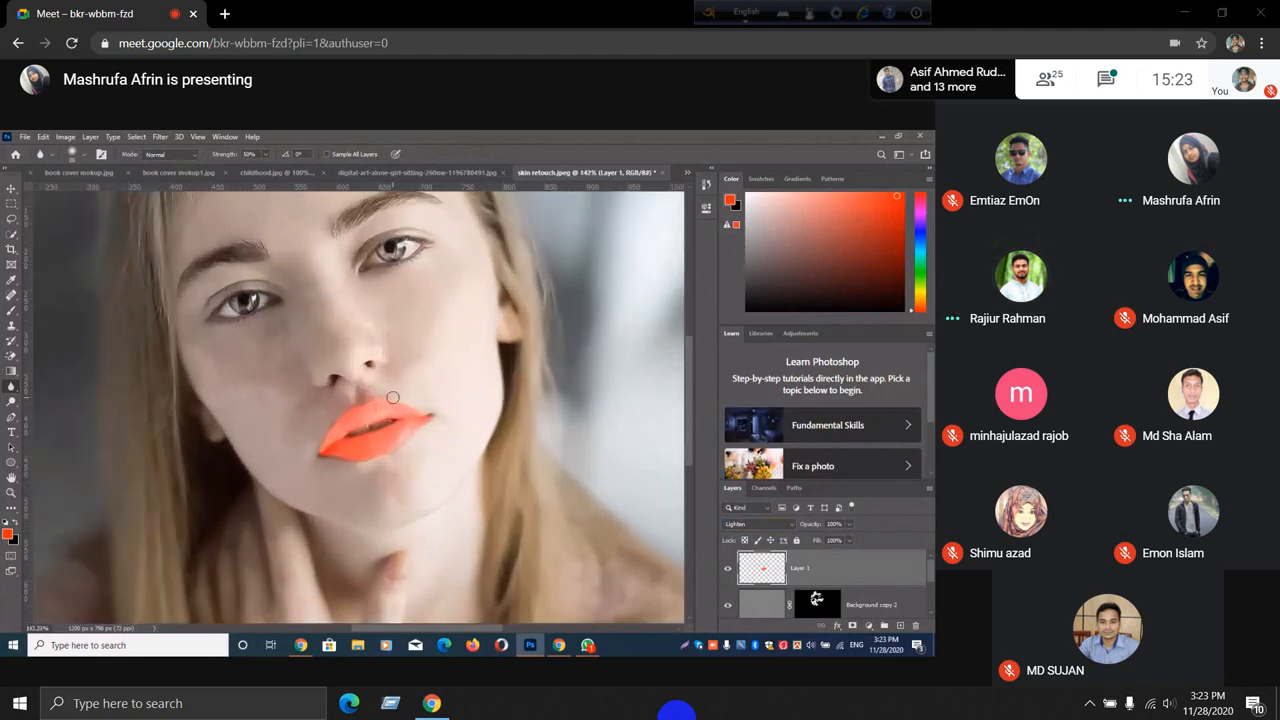
scroll(393, 398, up, 1)
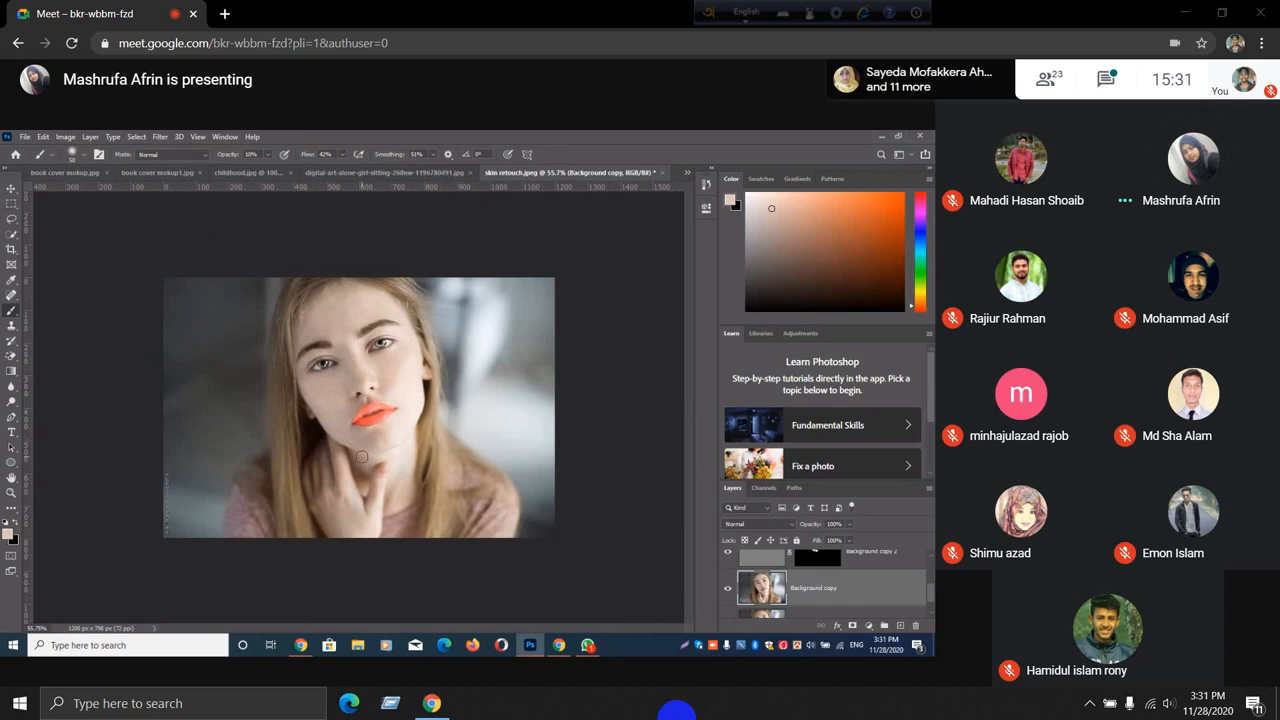
scroll(362, 456, down, 1)
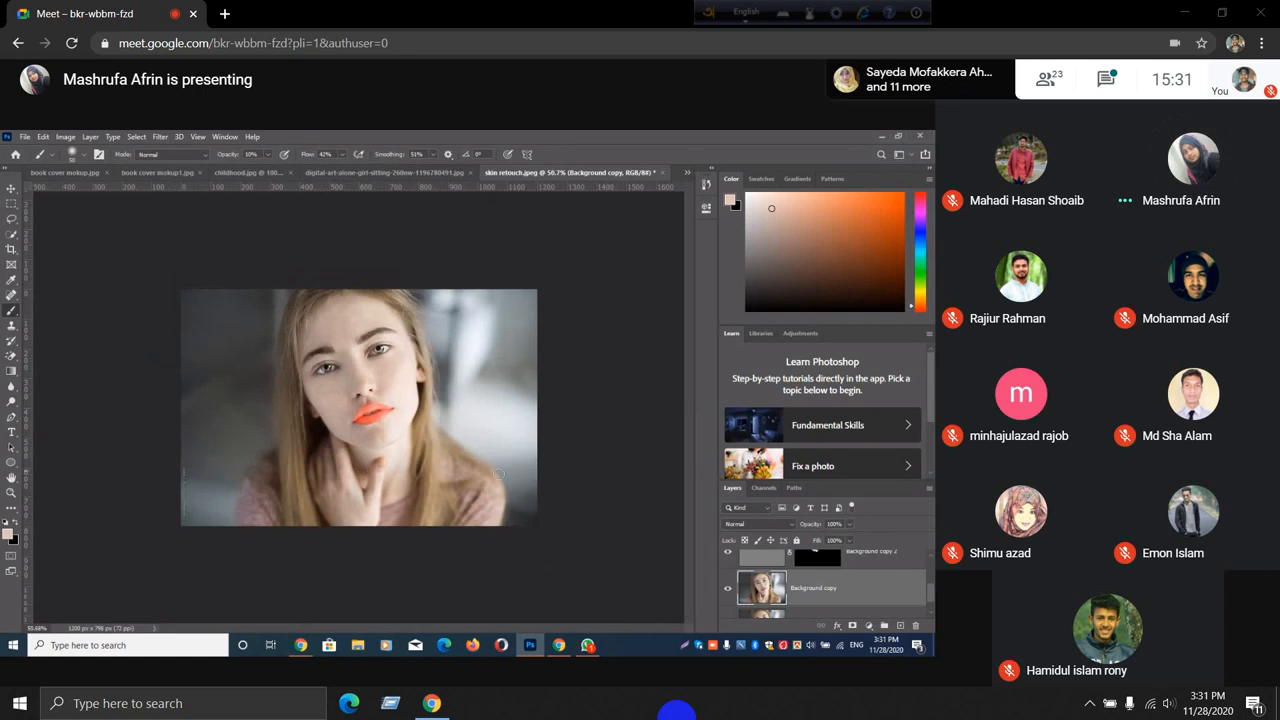